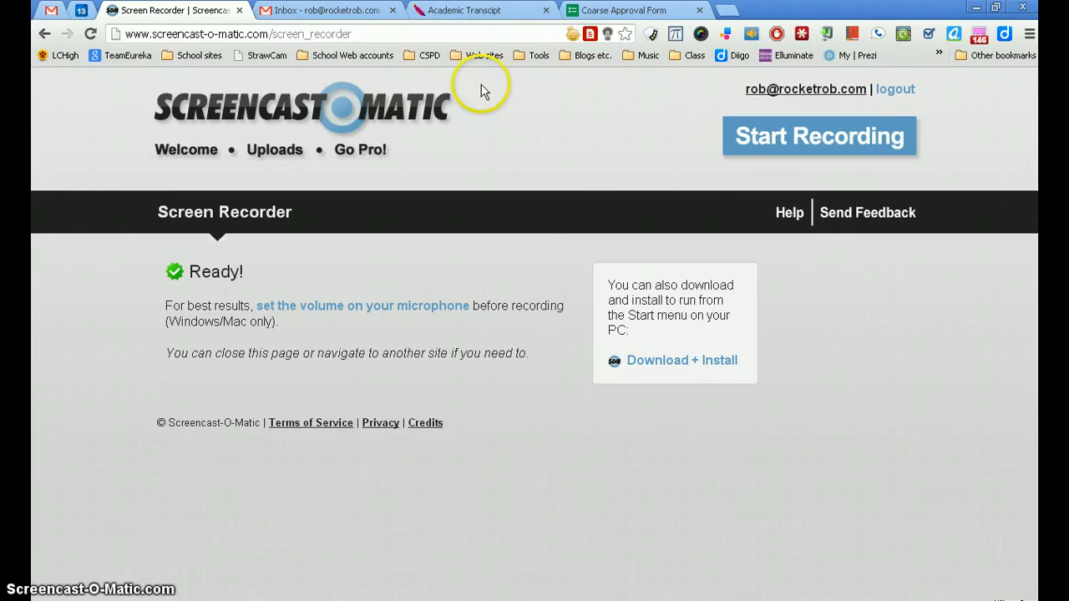
Step: In the Coarse Approval Form, enter title Computer Science 101, number 101, credits 2 and school MSU
left_click(597, 11)
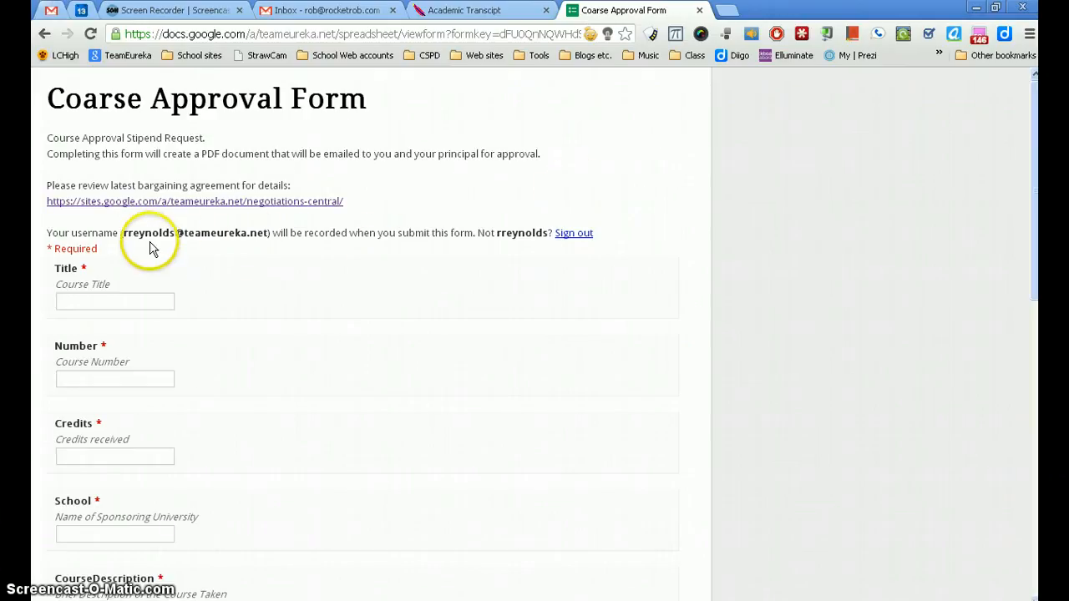
left_click(101, 304)
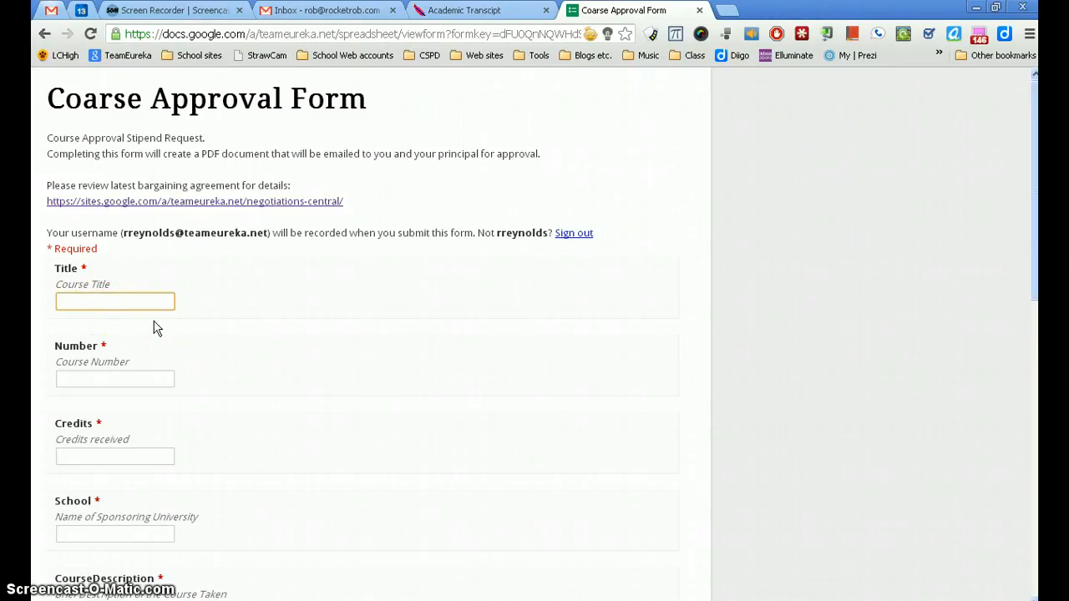
type("Computer Science 101")
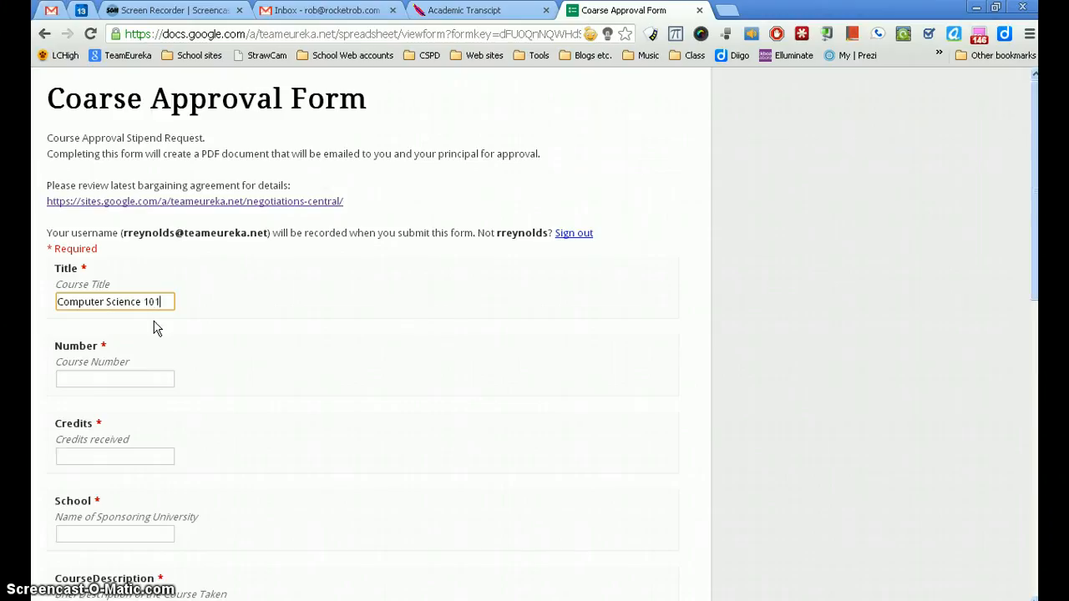
key("Tab")
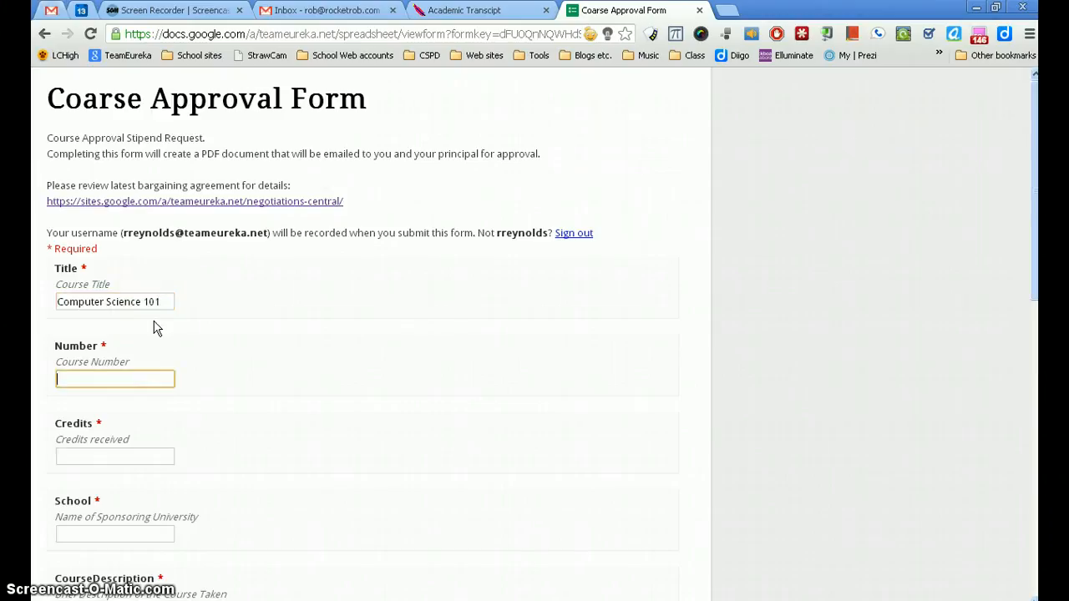
key("Tab")
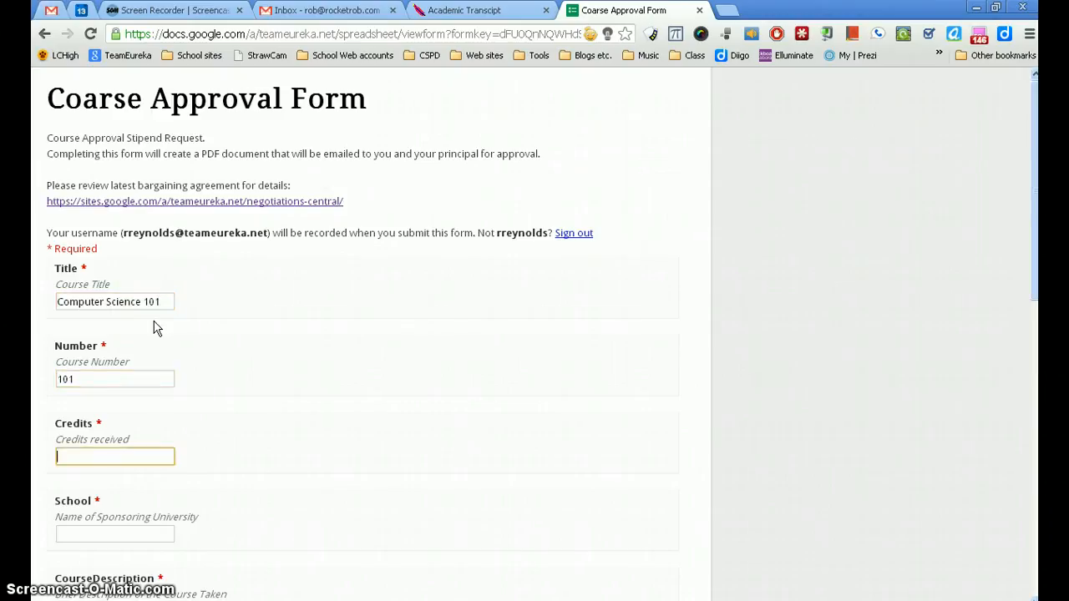
type("2")
key("Tab")
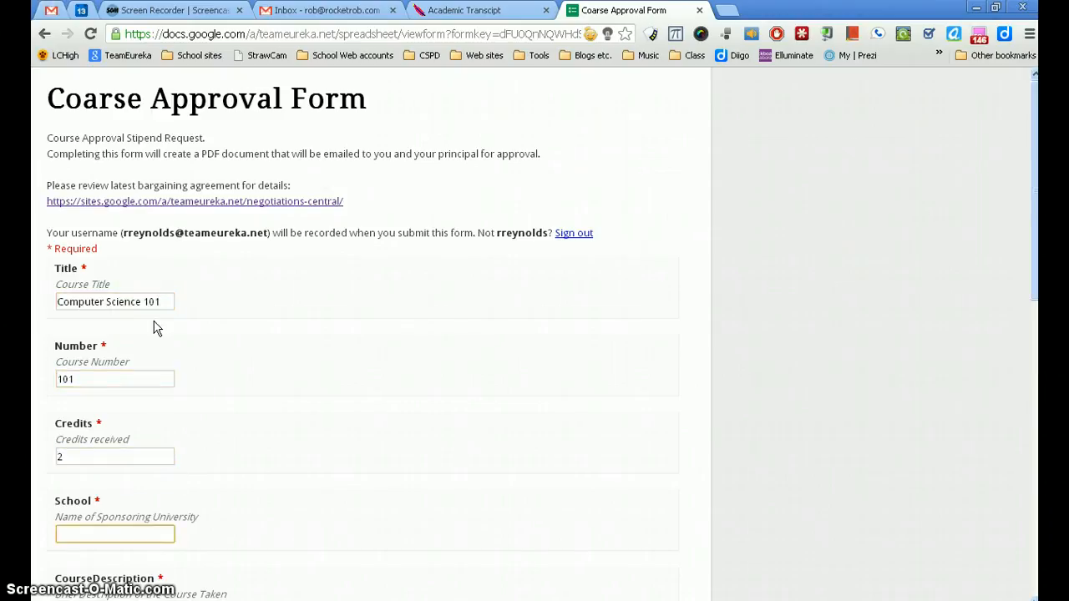
type("M")
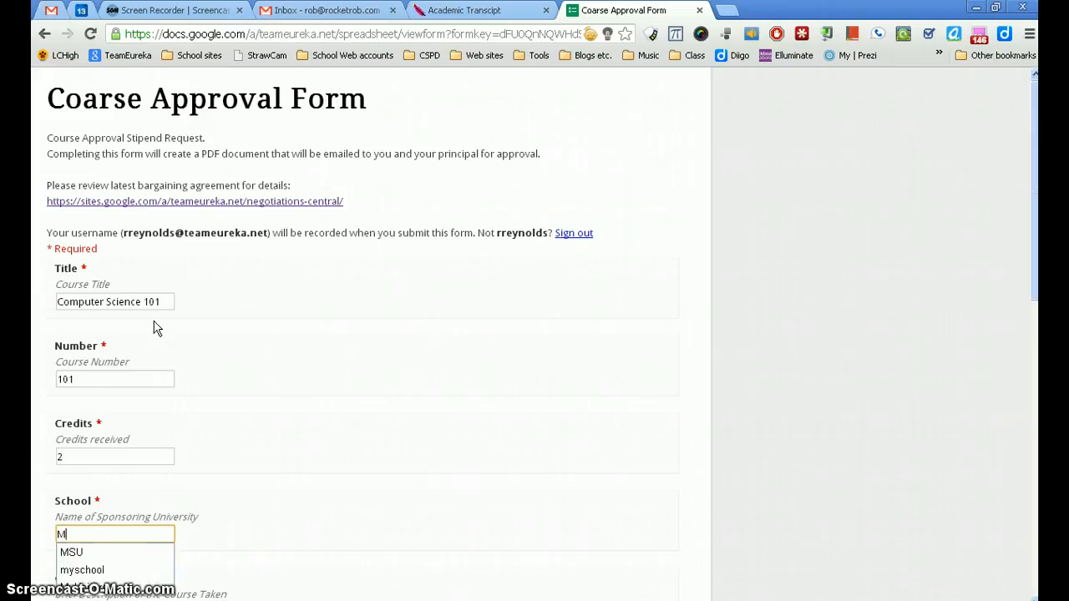
type("SU")
key("Tab")
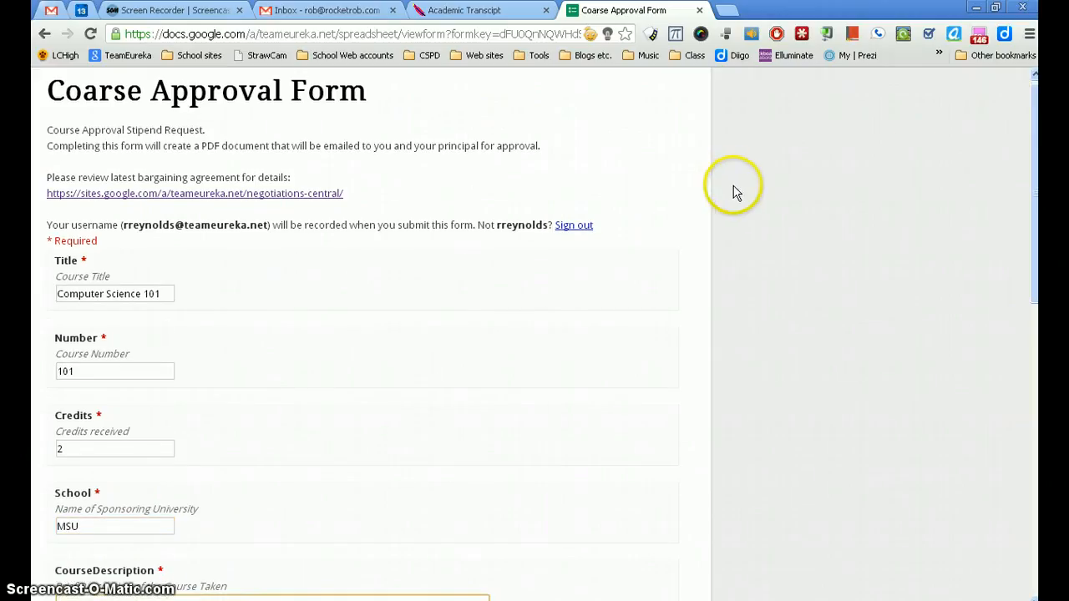
Step: Enter "Description goes here" as the course description and "describe benefits" as the explanation of improved skills
left_click_drag(1034, 190, 1034, 298)
left_click(183, 276)
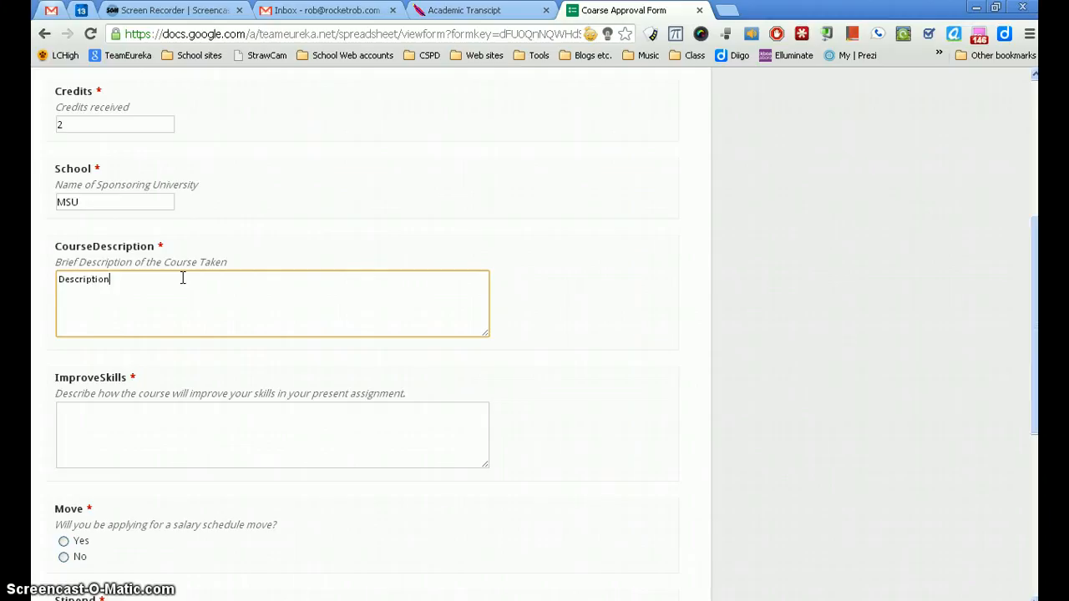
type("Description goes here")
key("Tab")
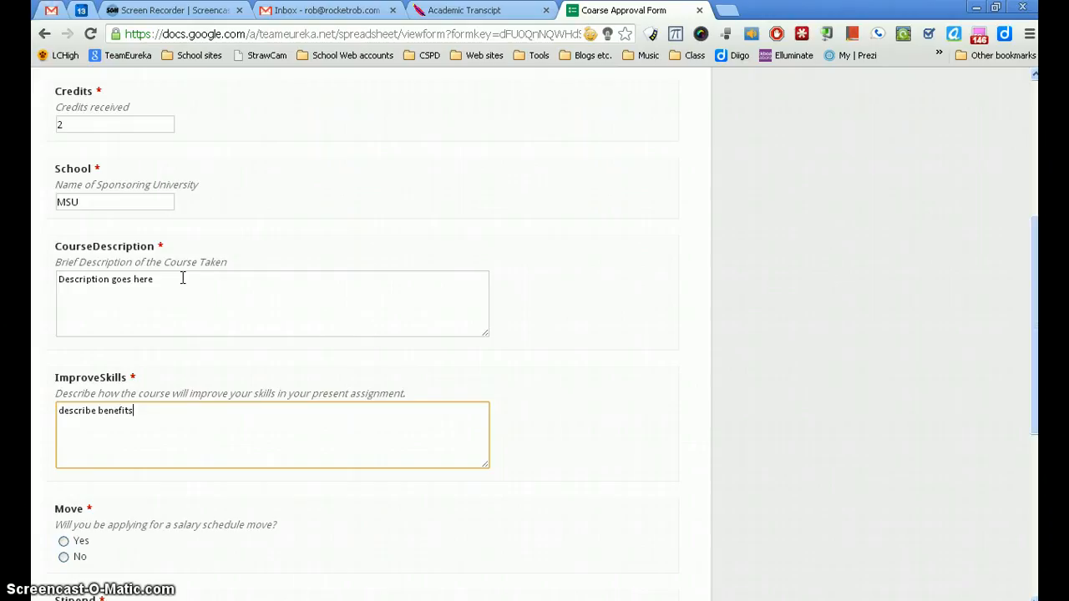
Step: Answer No to applying for a salary schedule move and Yes to applying for an academic stipend
scroll(331, 493, "down", 3)
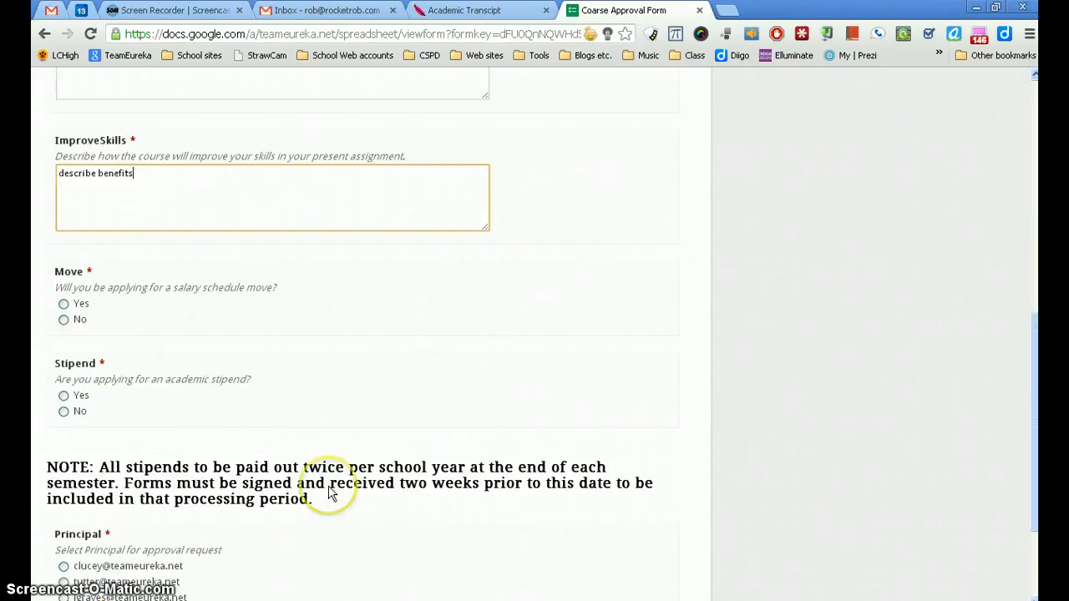
left_click(64, 320)
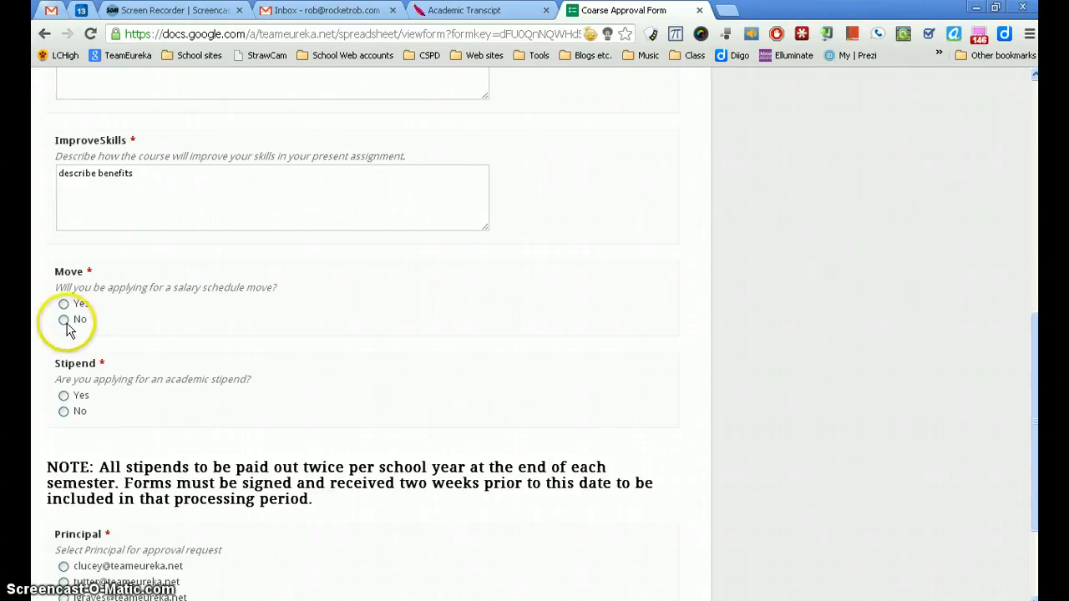
left_click(64, 396)
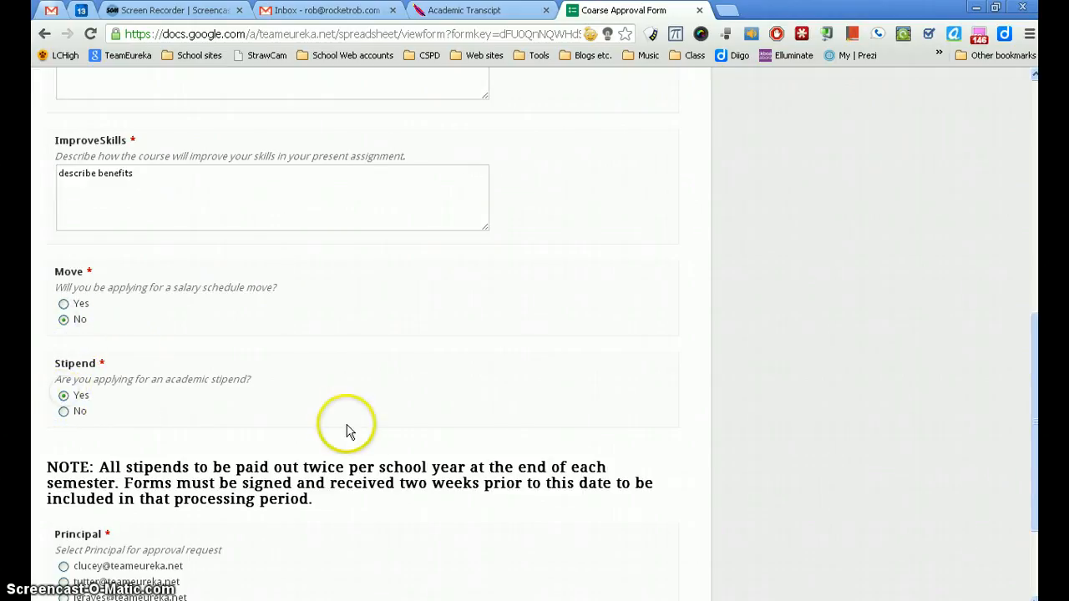
Step: Choose the rocketrob.com address as the approving principal, turn off the copy of responses, and submit the form
scroll(349, 432, "down", 2)
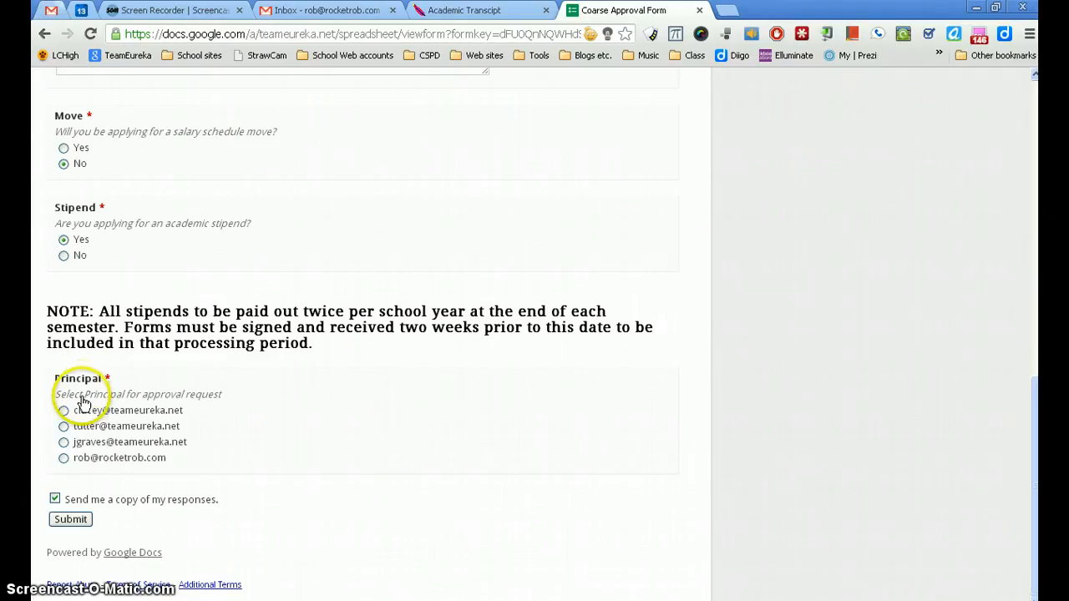
left_click(64, 458)
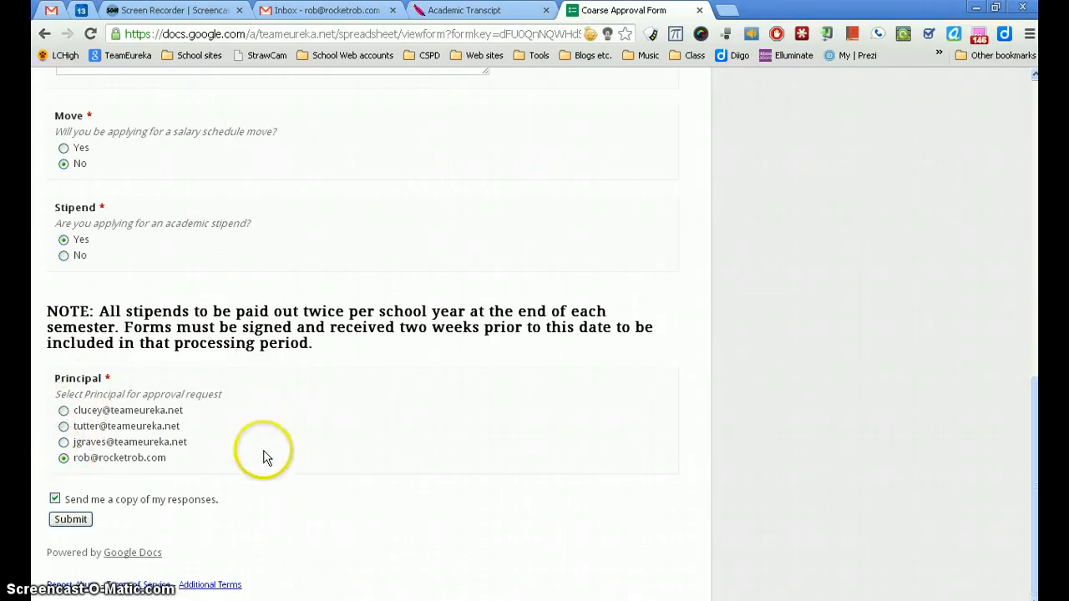
left_click(54, 500)
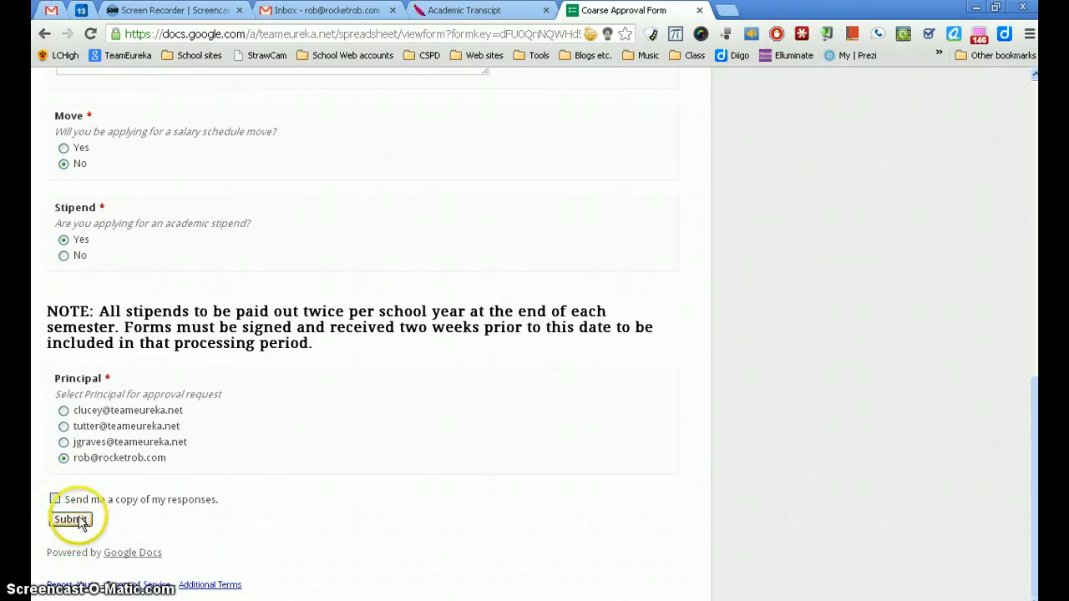
left_click(70, 521)
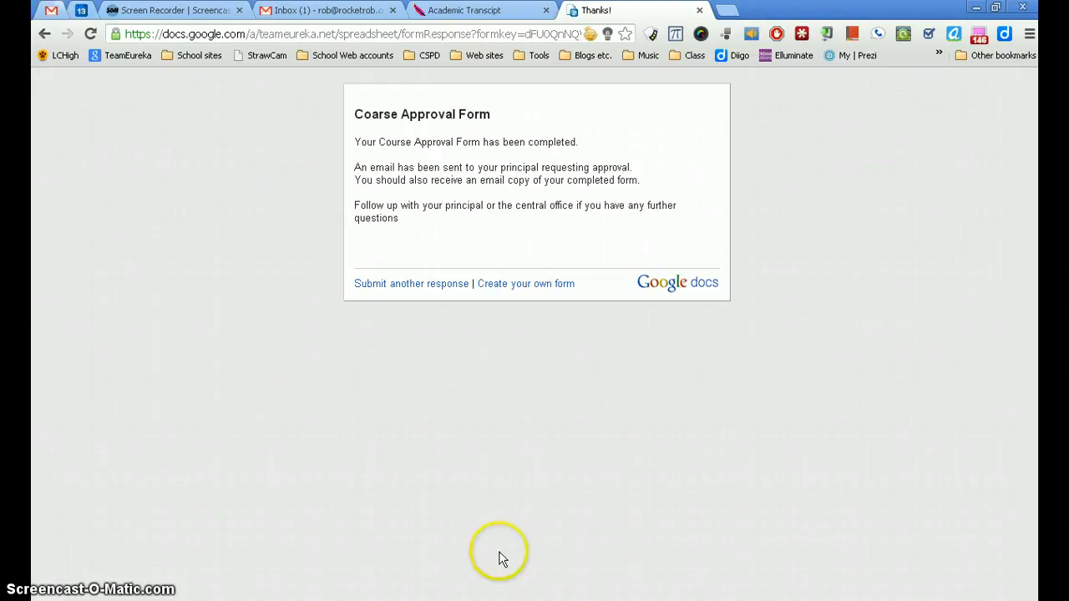
Step: Switch to Google Drive in Internet Explorer and review the Computer Science 101 document in the Completed Course Approval Forms folder
left_click(492, 600)
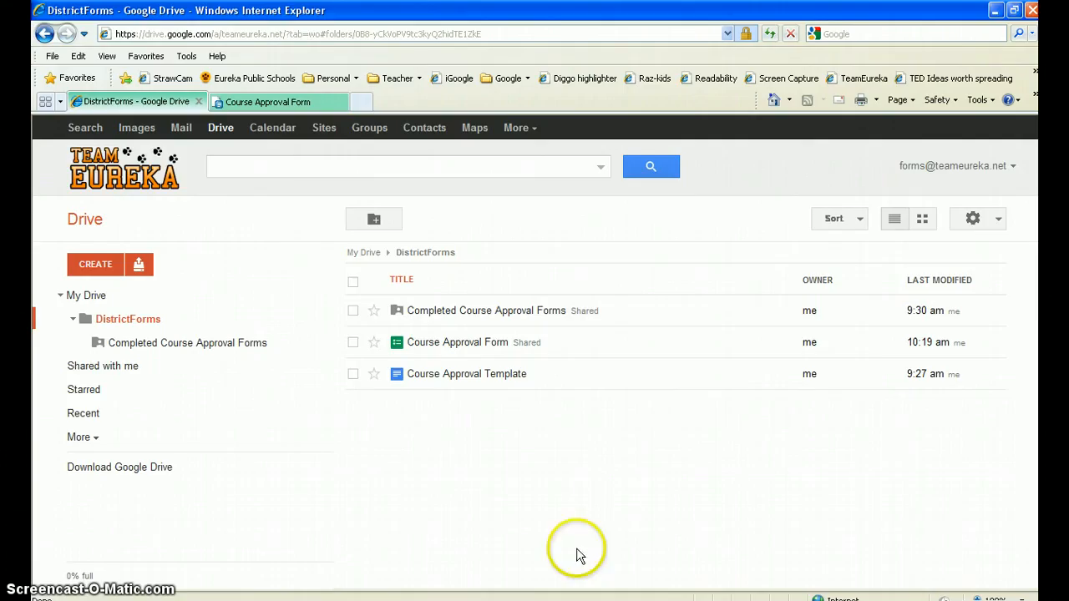
left_click(442, 318)
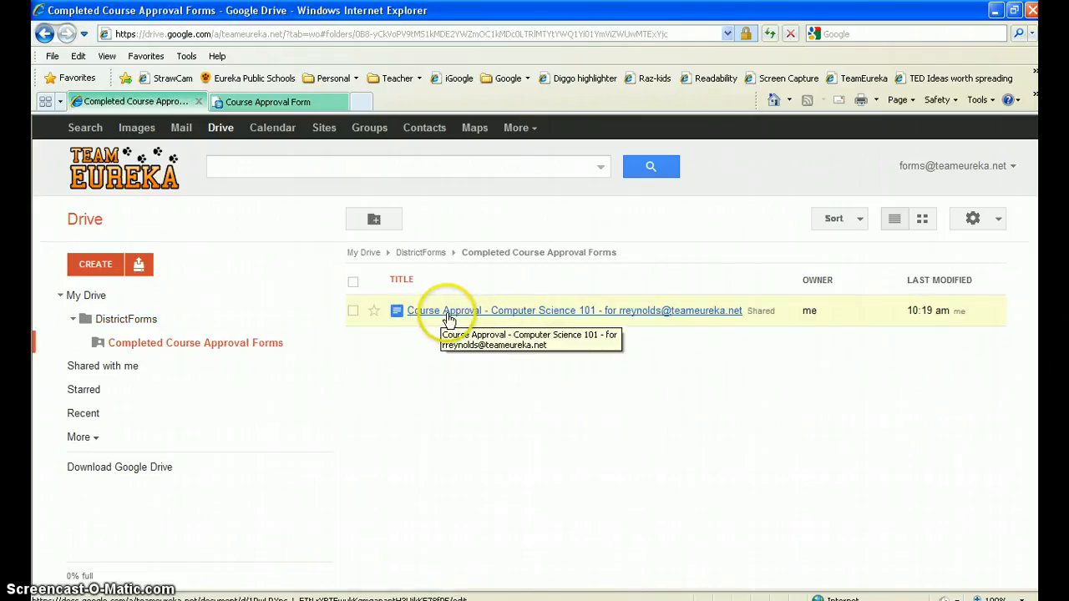
left_click(471, 317)
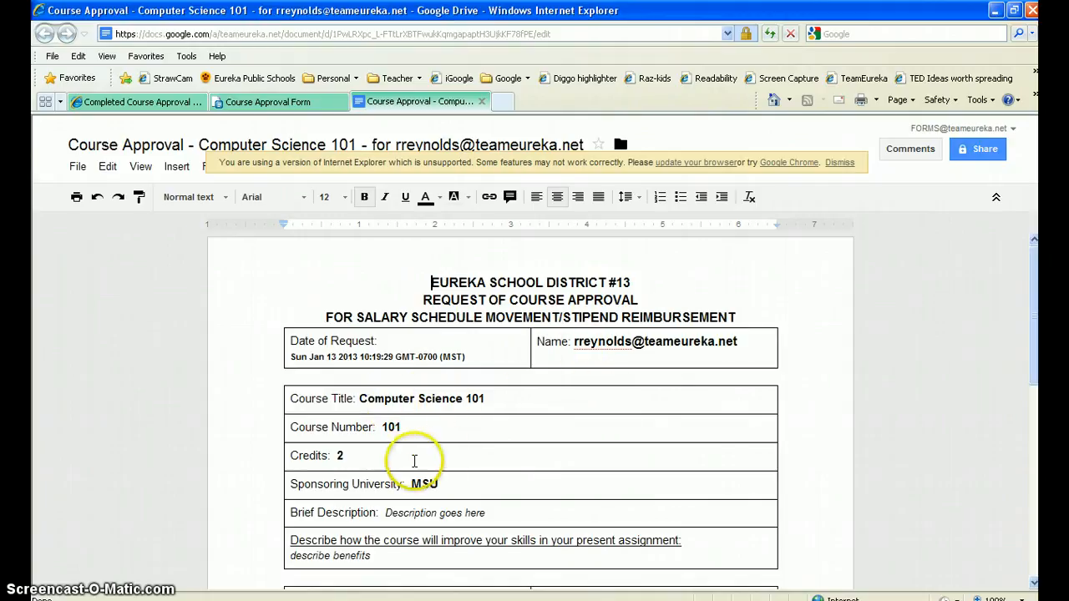
left_click_drag(1033, 303, 1034, 450)
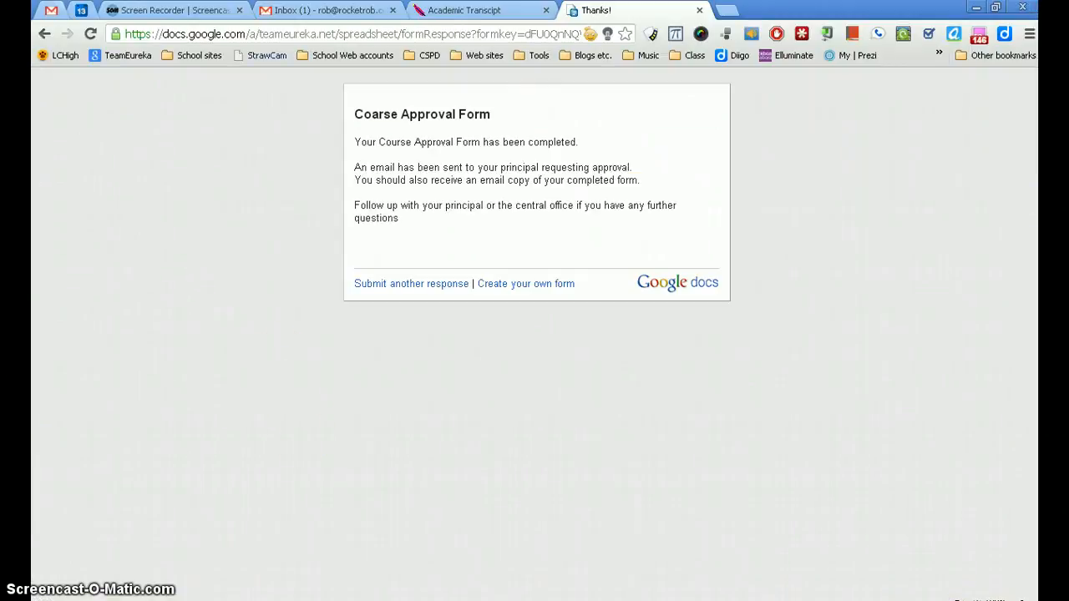
Step: Switch to the principal's Gmail inbox and open the document from the Course Approval Request message in a new window
left_click(326, 12)
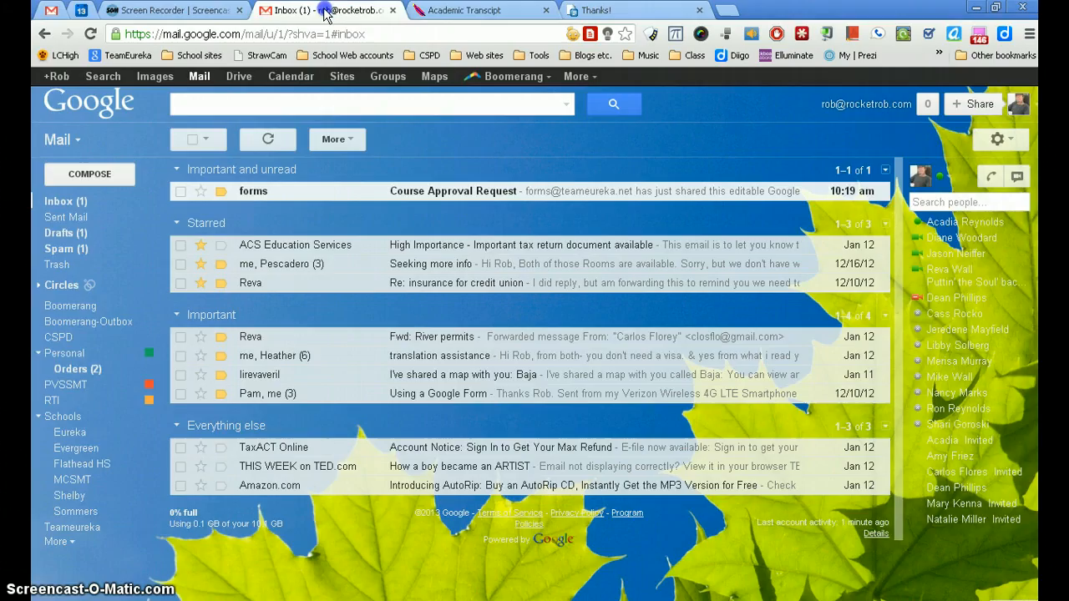
left_click(300, 200)
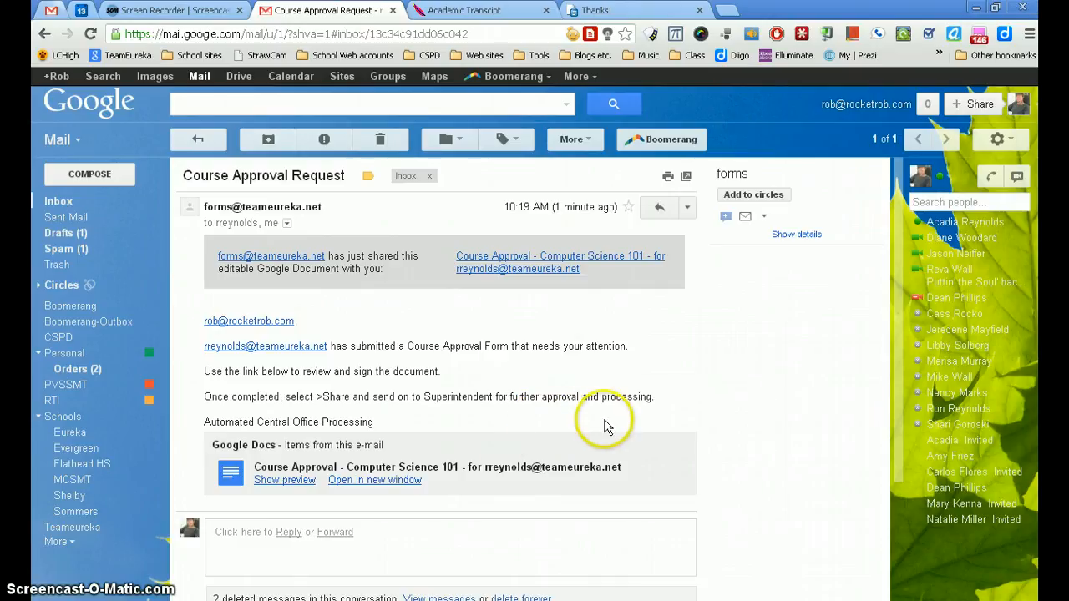
left_click(364, 483)
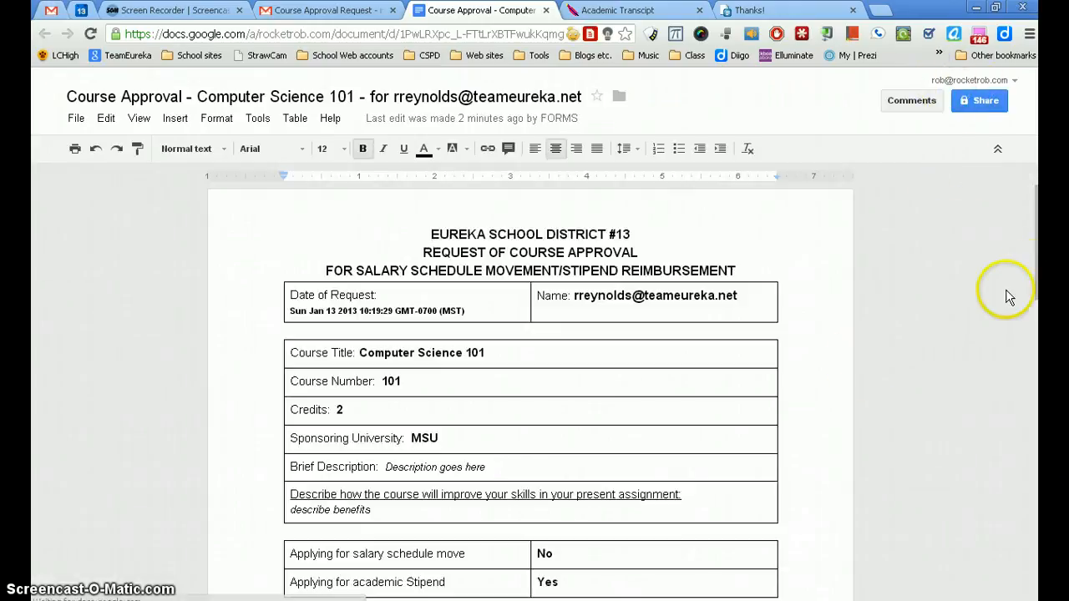
Step: Replace the Your Name placeholder under Principal's Recommendation with the signature image from the Personal folder in My Drive
mouse_move(1036, 232)
left_mouse_down()
mouse_move(1038, 345)
mouse_move(1036, 315)
left_mouse_up()
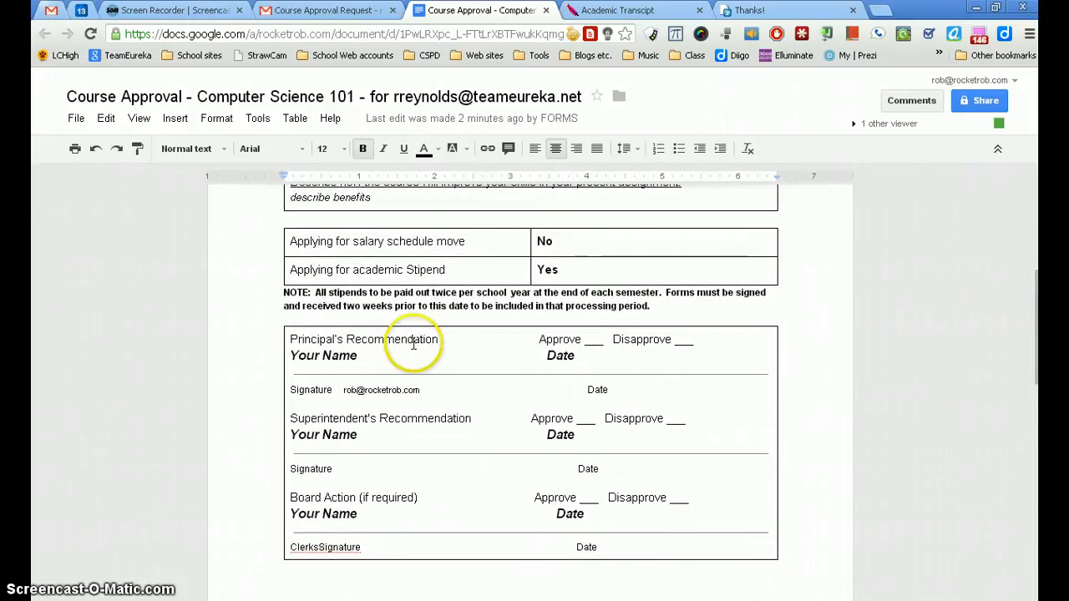
left_click_drag(372, 360, 288, 359)
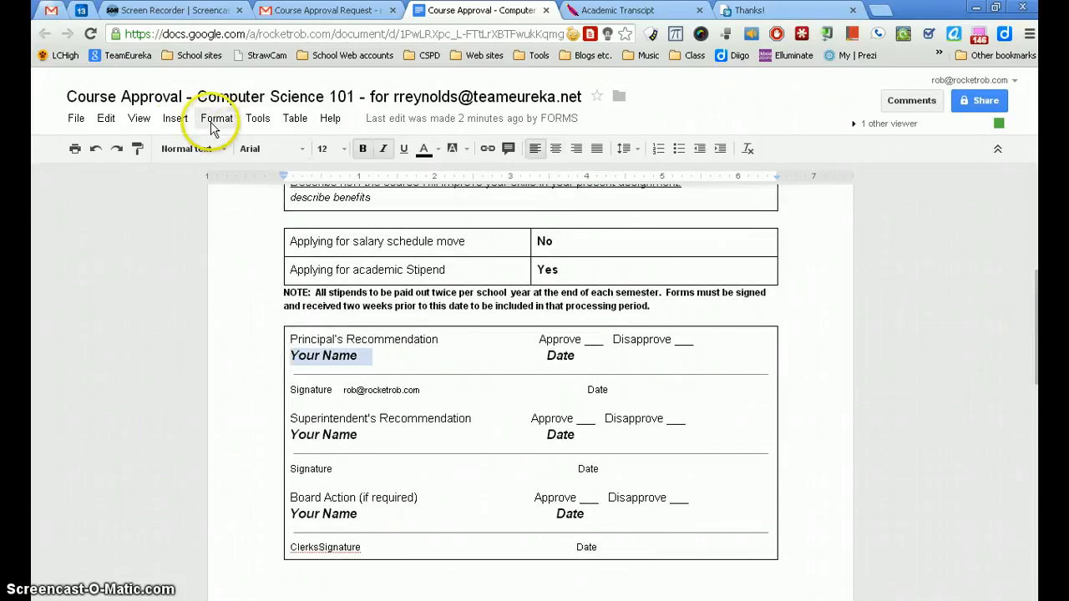
left_click(174, 119)
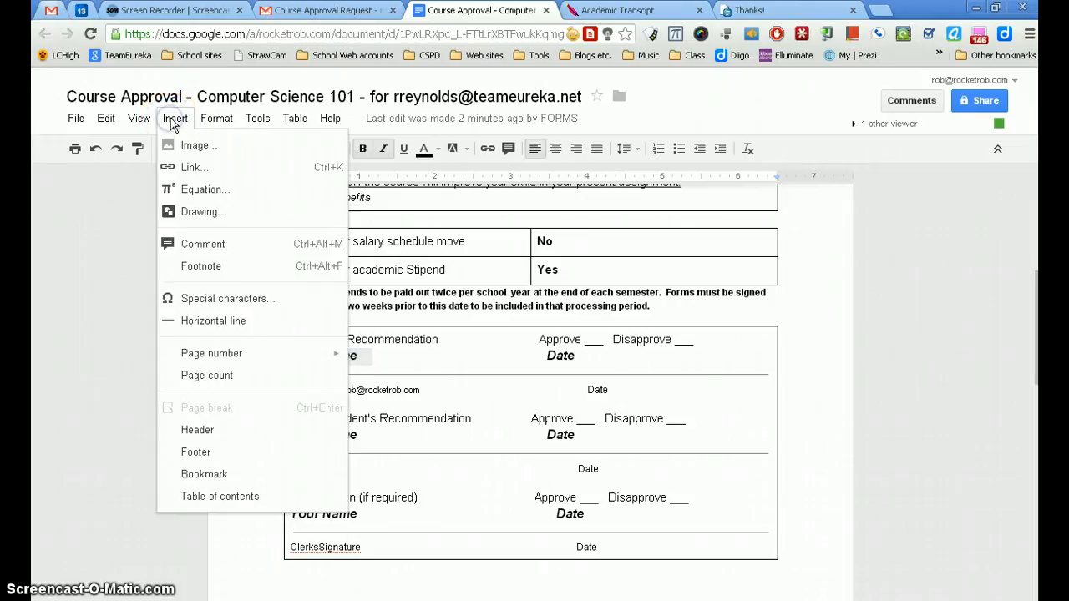
left_click(187, 144)
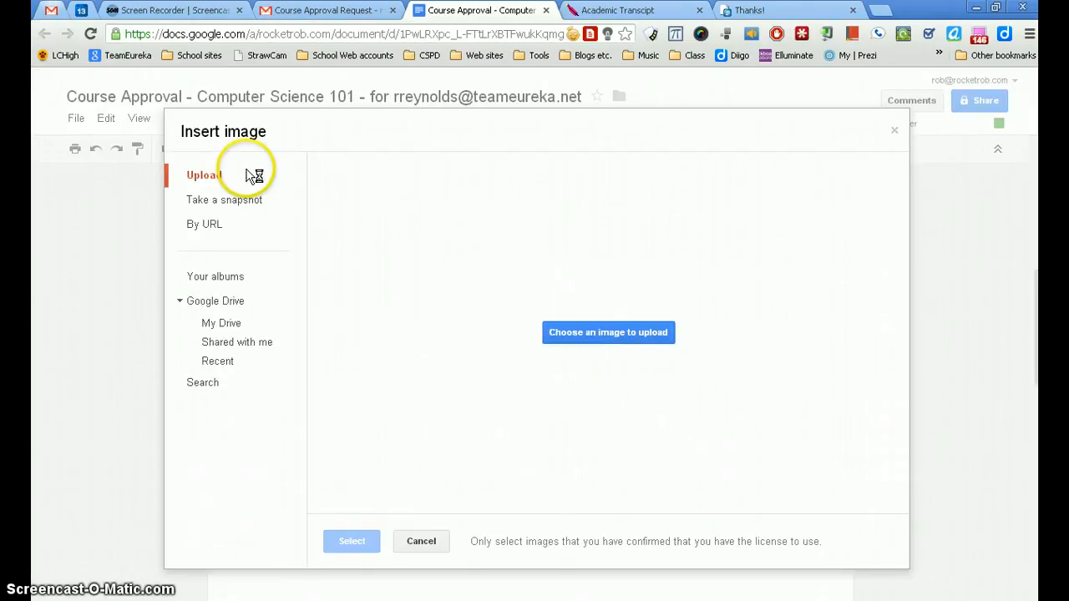
left_click(223, 326)
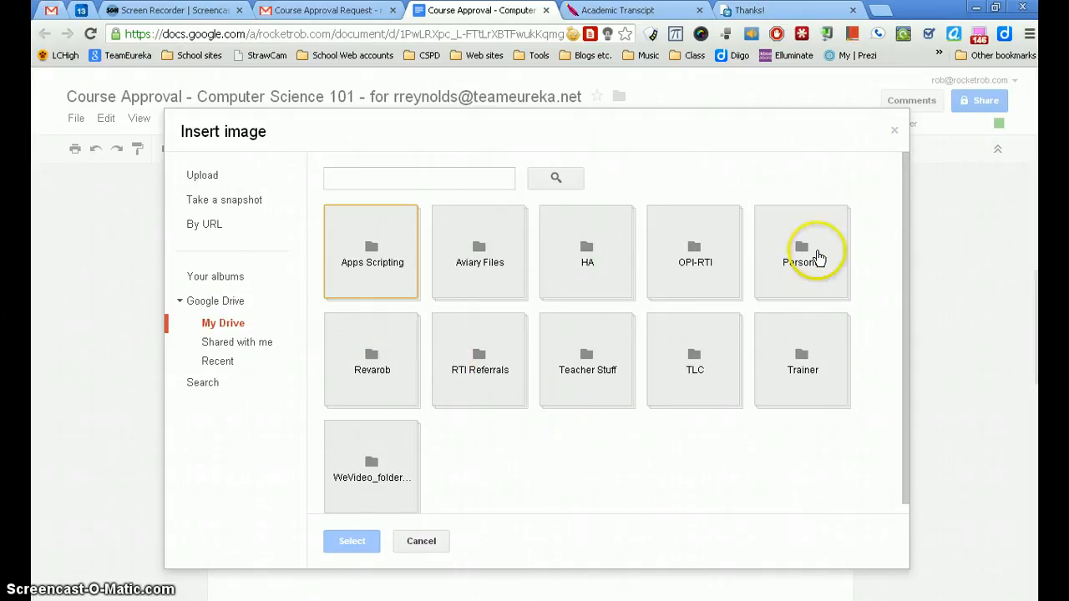
double_click(825, 255)
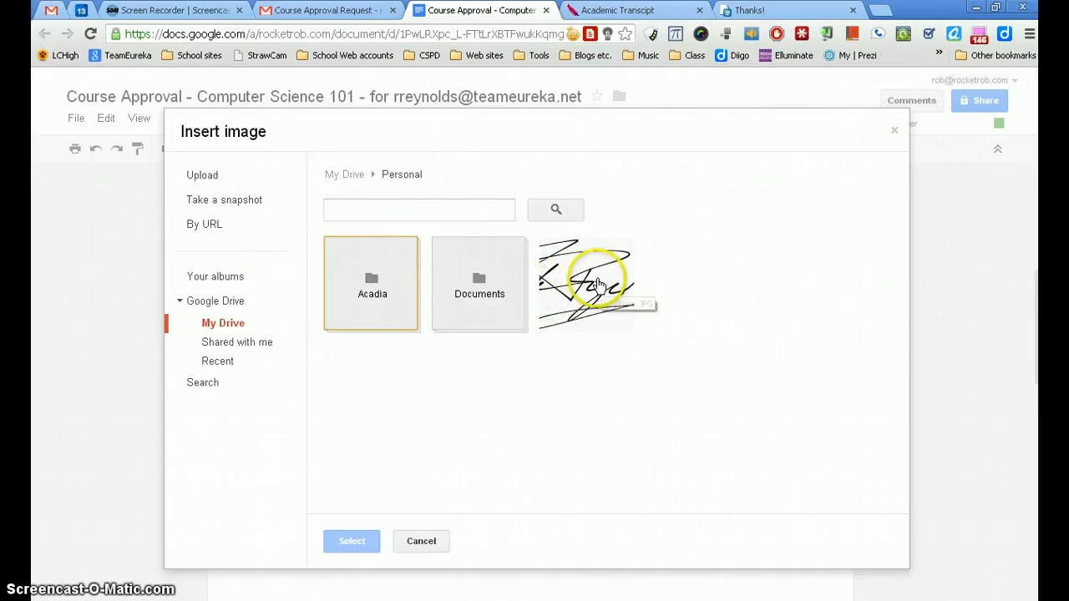
left_click(551, 288)
left_click(351, 543)
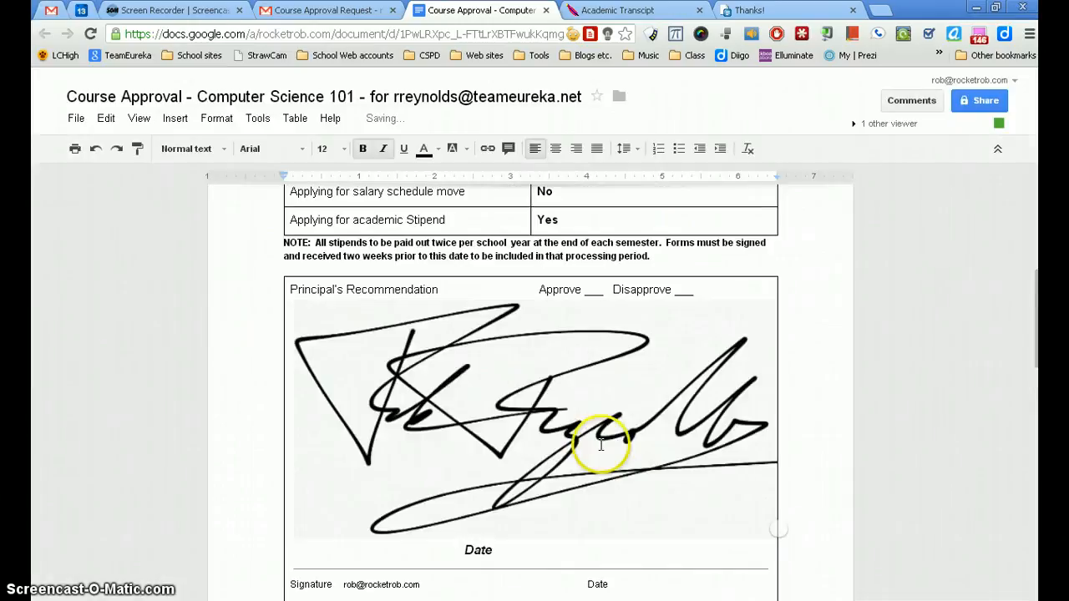
Step: Shrink the inserted signature image to about 1 inch wide so it fits above the principal's signature line
left_click(656, 461)
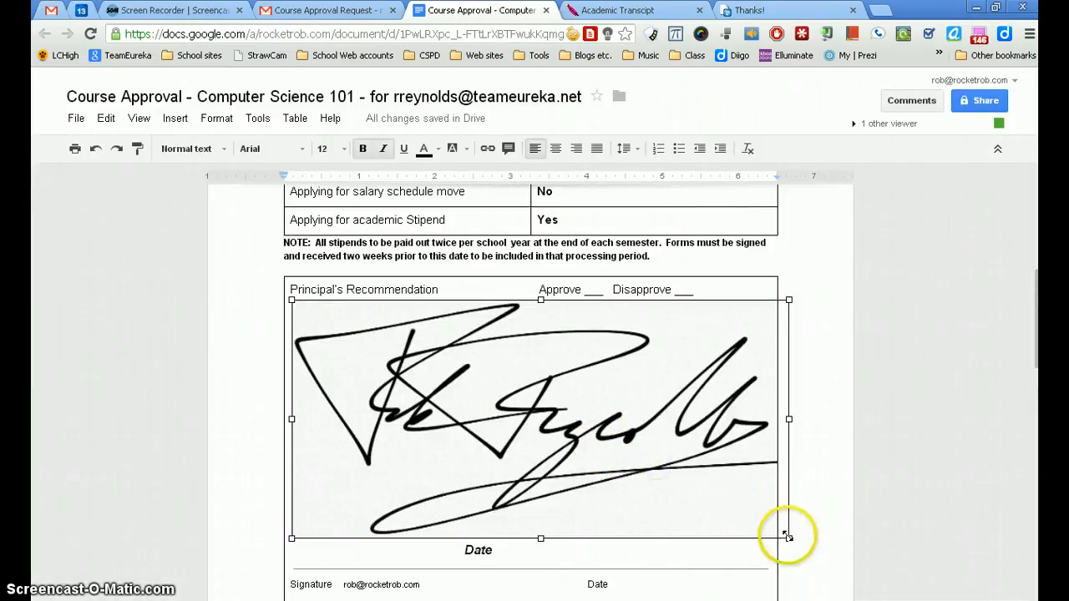
left_click_drag(788, 537, 476, 343)
left_click_drag(464, 337, 464, 338)
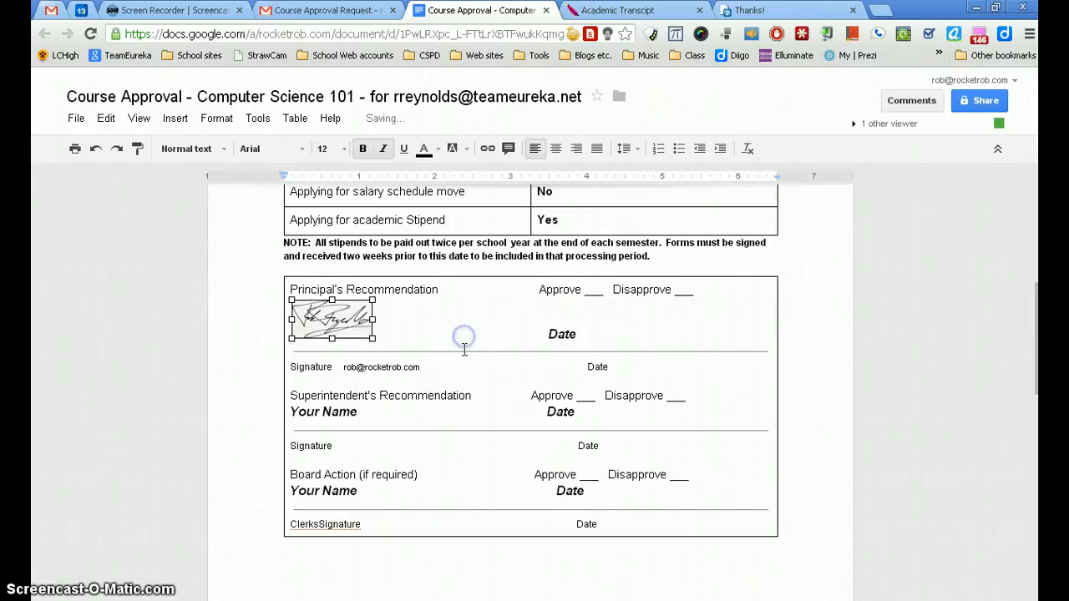
Step: Replace the Date placeholder under Principal's Recommendation with Jan 11, 2013
left_click_drag(613, 335, 532, 338)
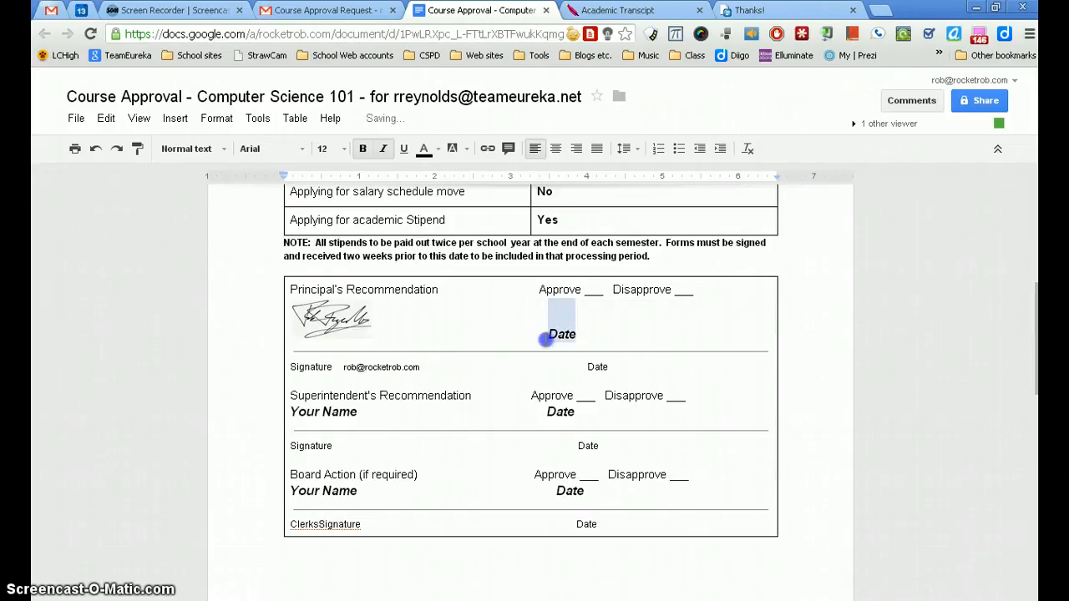
type("Jan")
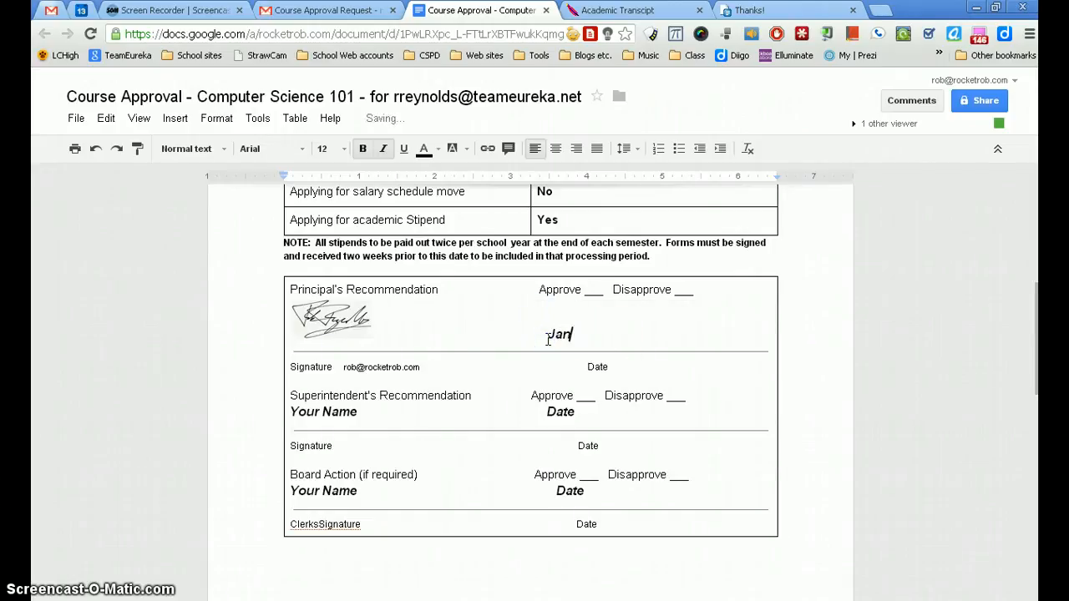
type(" 11, 2013")
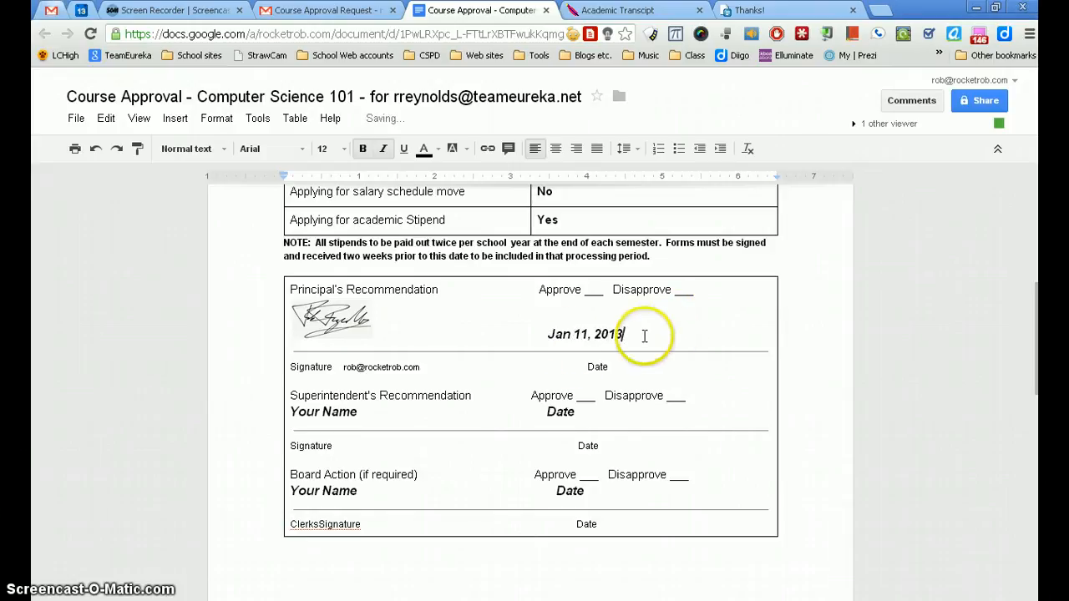
left_click(418, 395)
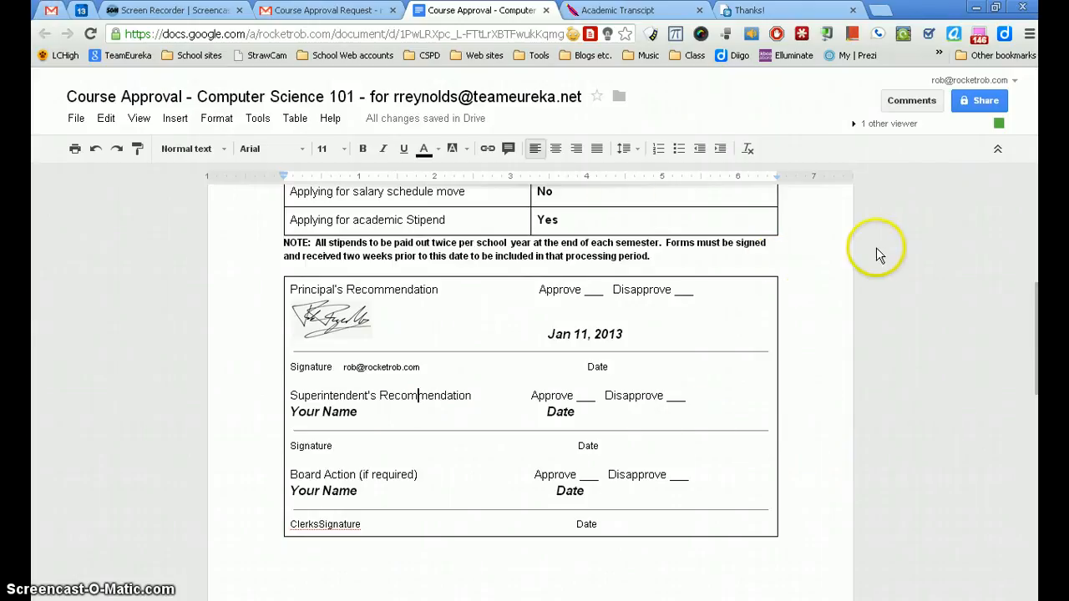
Step: Open the document's sharing settings and add the superintendent's email address as a new collaborator with Can edit access
left_click(981, 101)
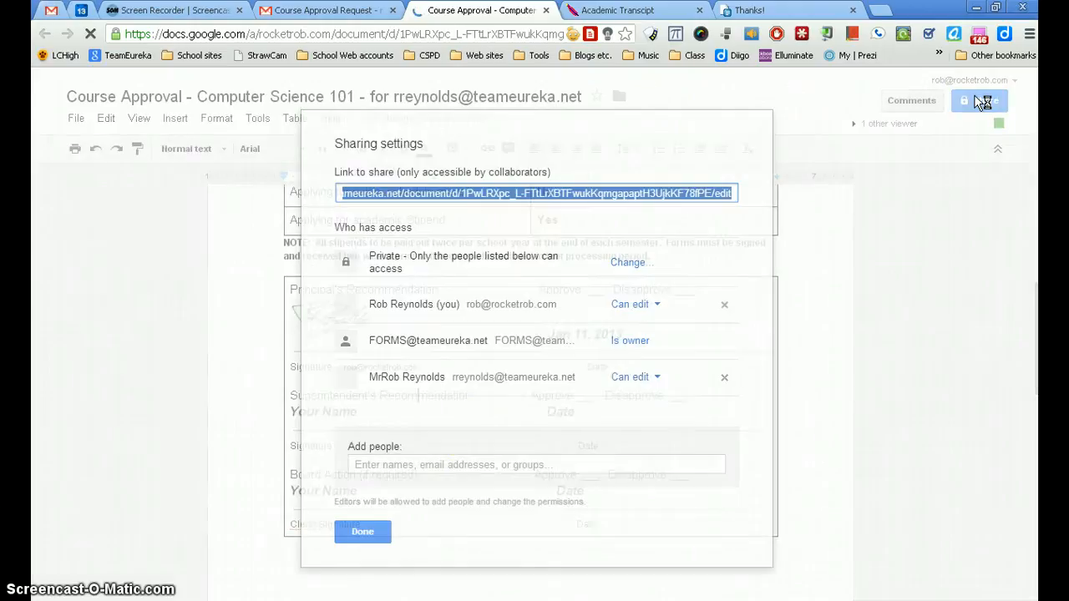
left_click(439, 466)
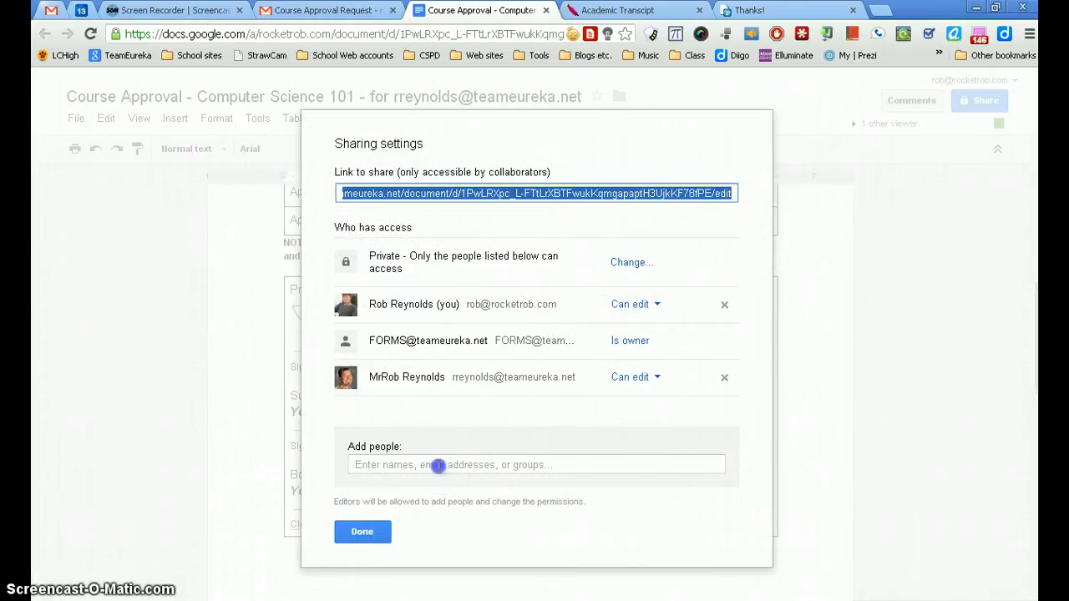
type("reva")
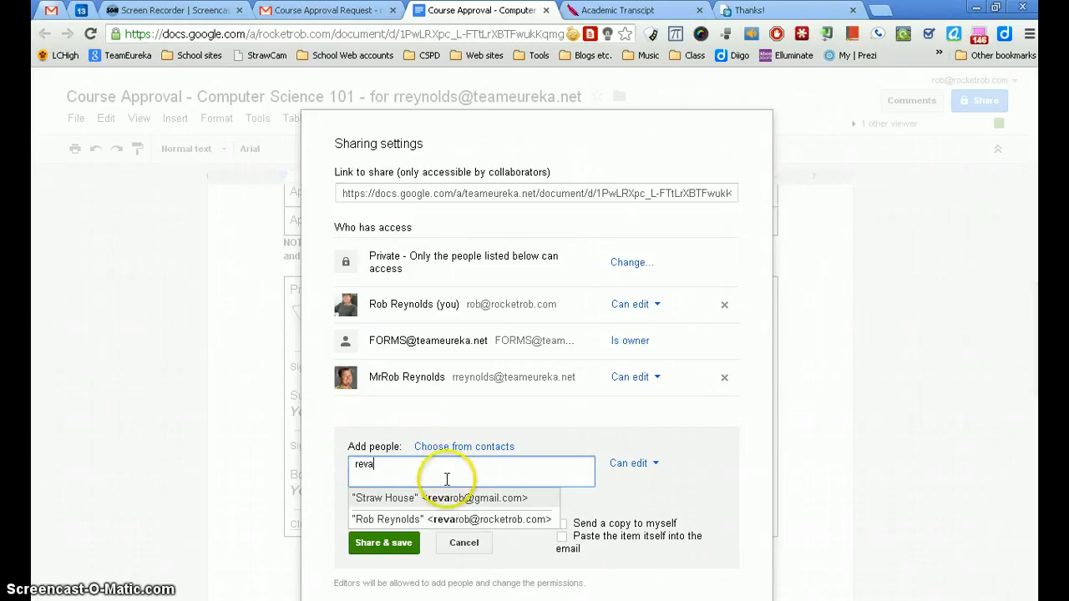
left_click(443, 500)
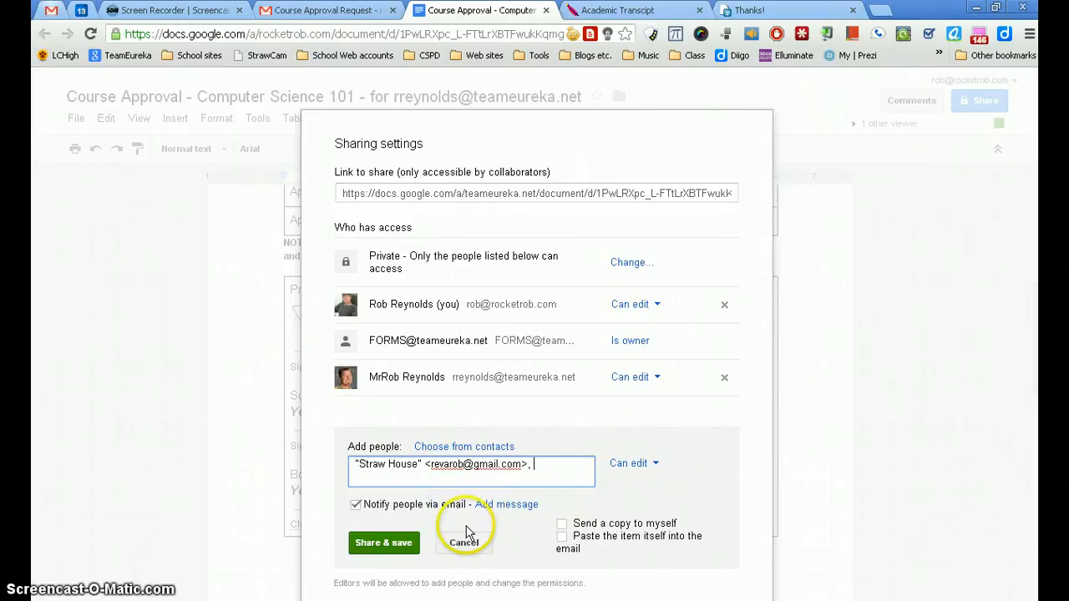
Step: Add a signed message stating the course is approved and asking the superintendent to sign and forward or print it, and confirm sharing outside the organization
left_click(507, 504)
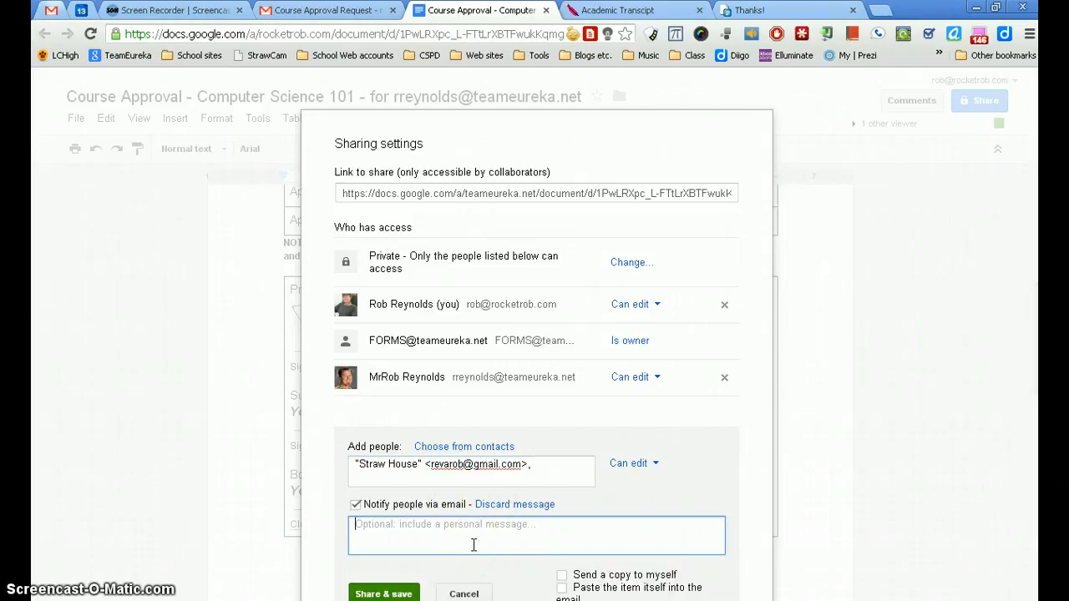
type("Jim,")
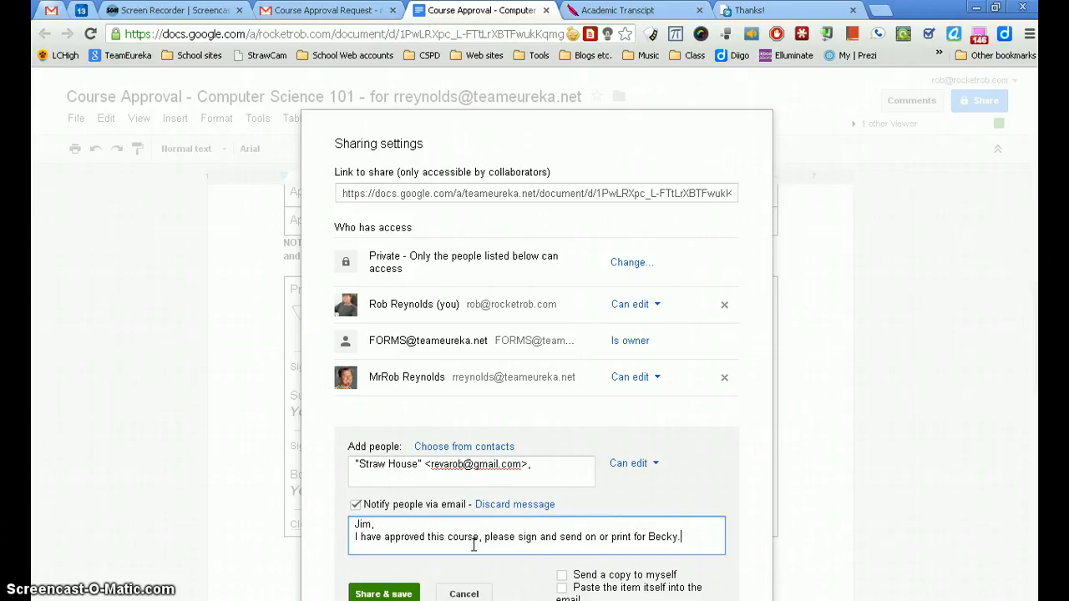
key("Return")
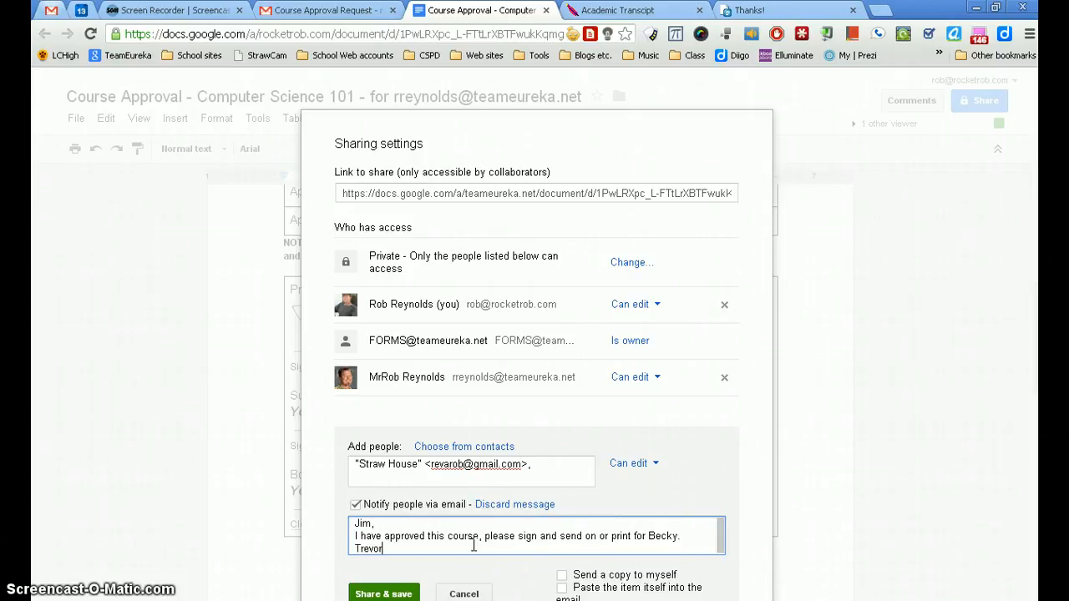
type("Trevor")
left_click(383, 594)
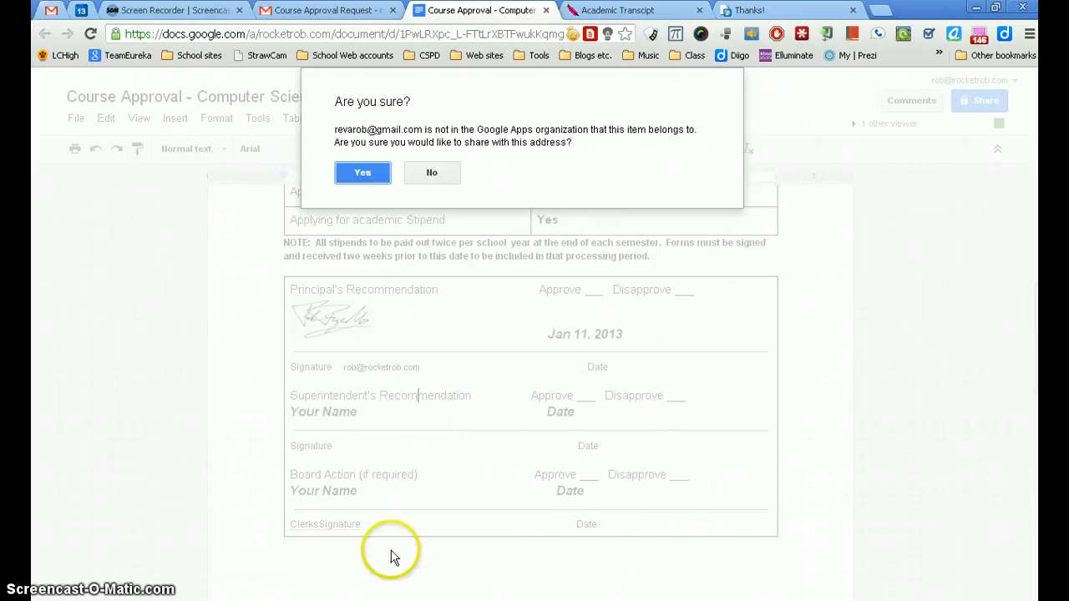
left_click(359, 172)
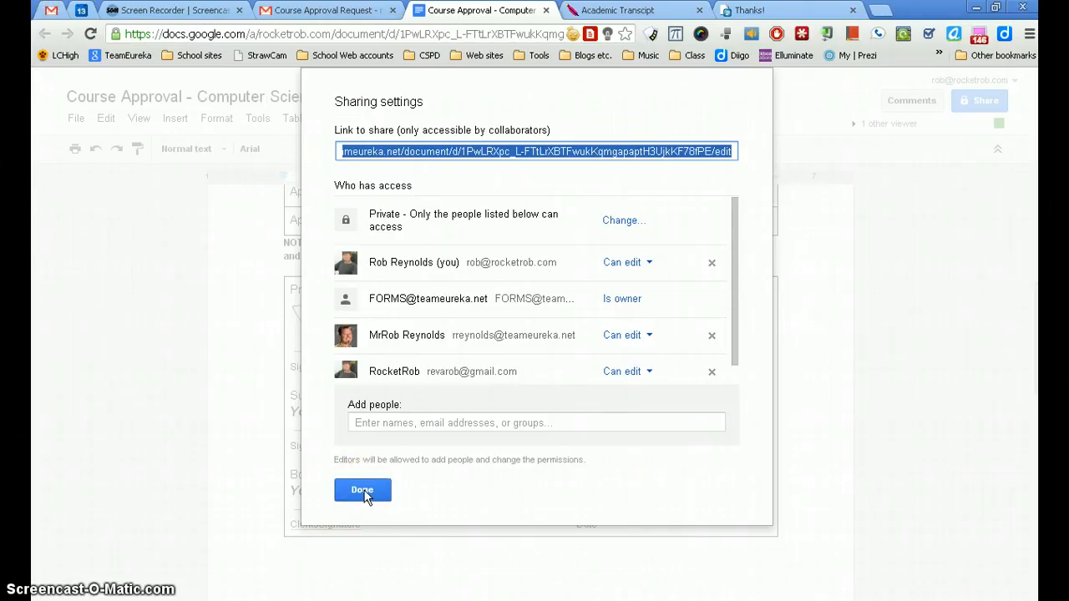
left_click(365, 495)
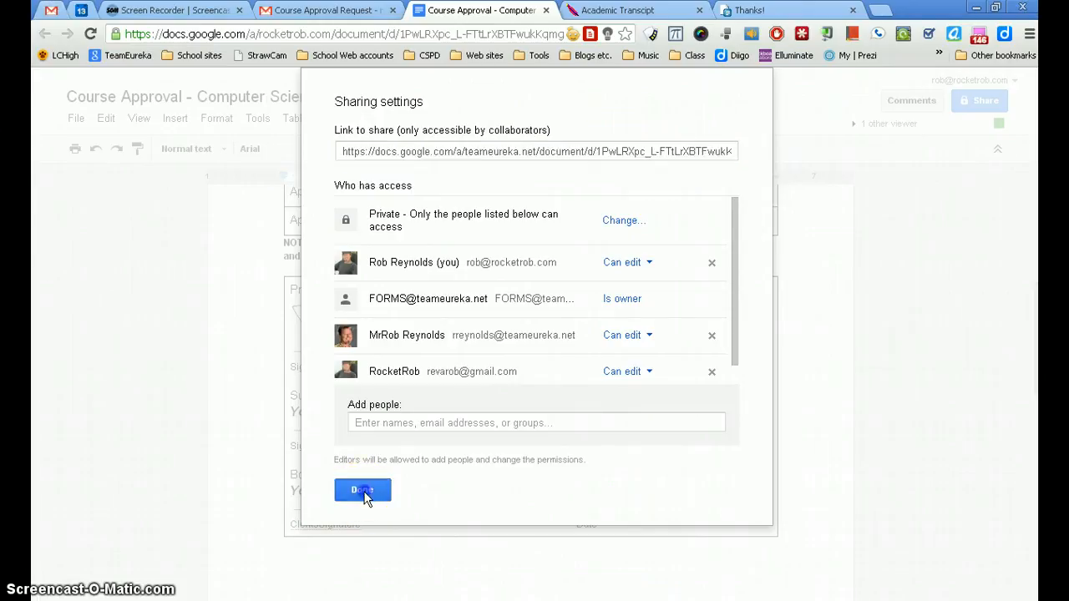
left_click(396, 466)
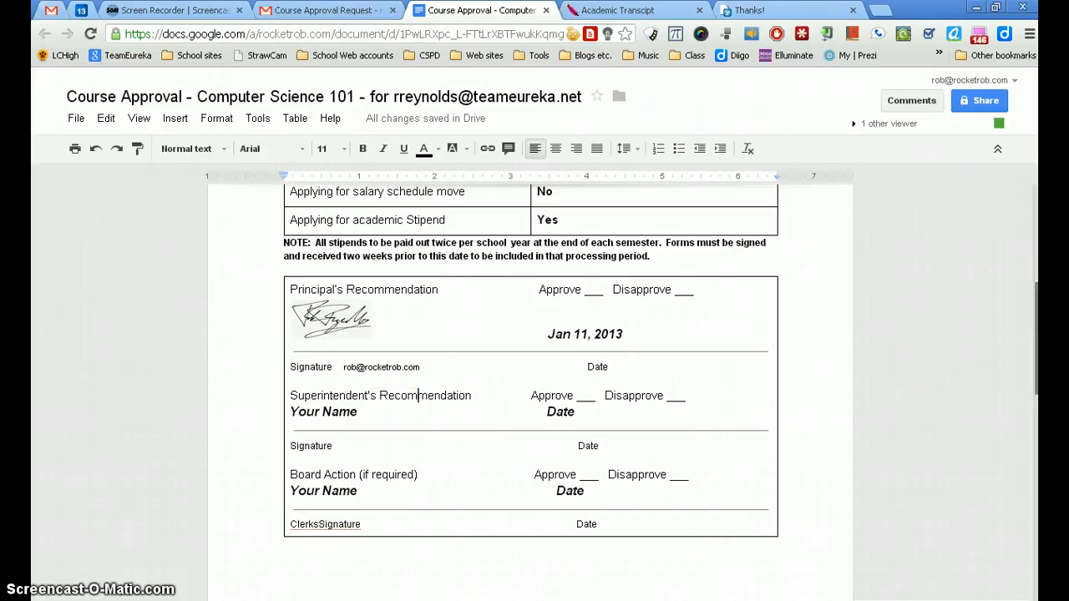
Step: Review the course details above the principal's signature and switch to the forms account's view of the document in Internet Explorer
left_click_drag(1038, 361, 1036, 313)
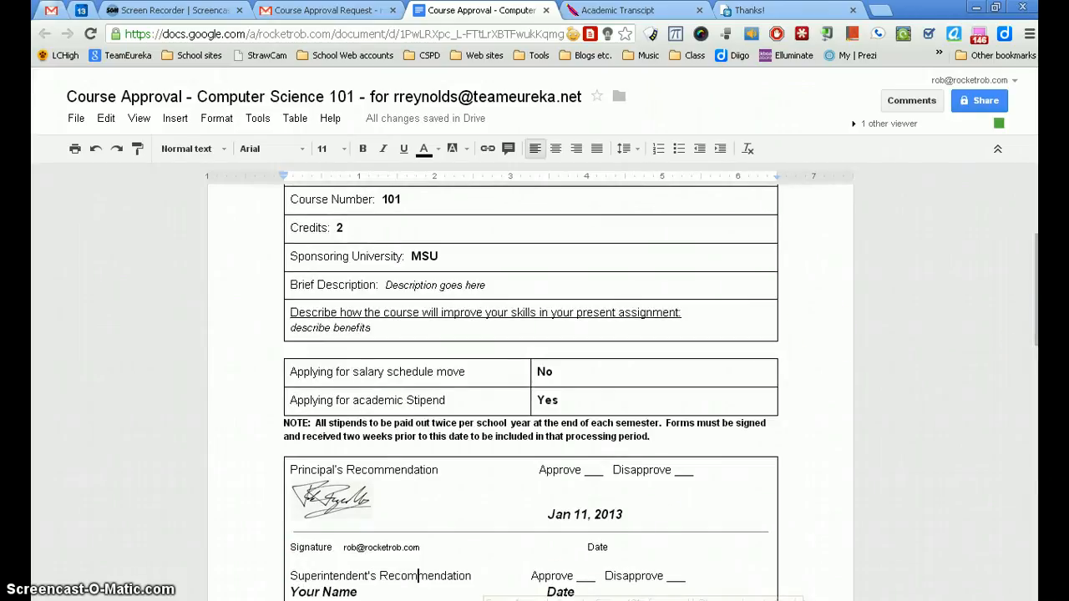
left_click(515, 600)
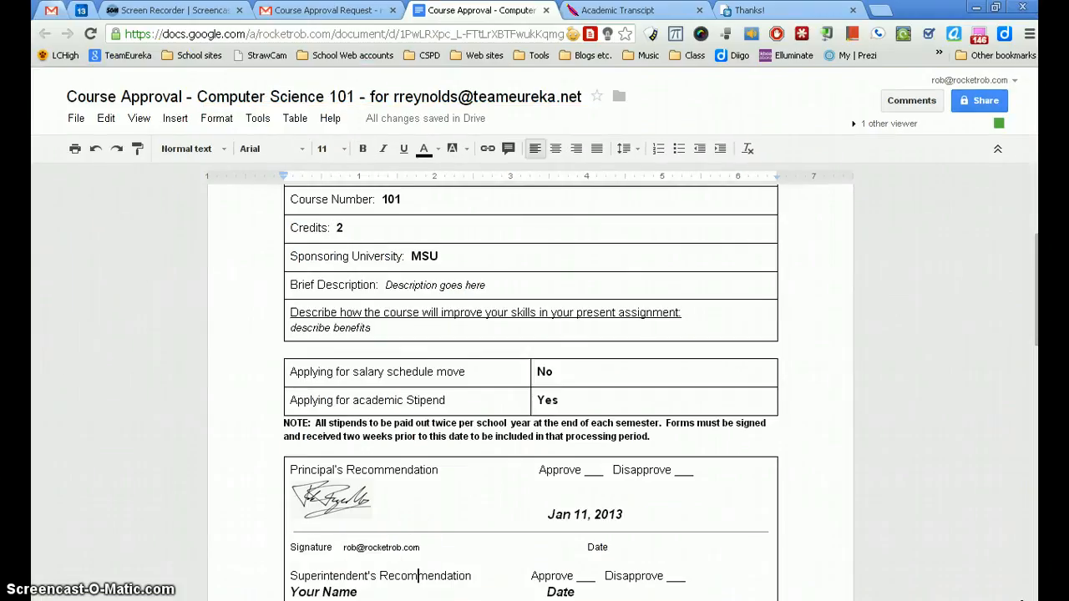
Step: Switch to the teacher's Gmail inbox in Chrome and examine the Course Approval Request conversation, its message details and its newest message
left_click(51, 10)
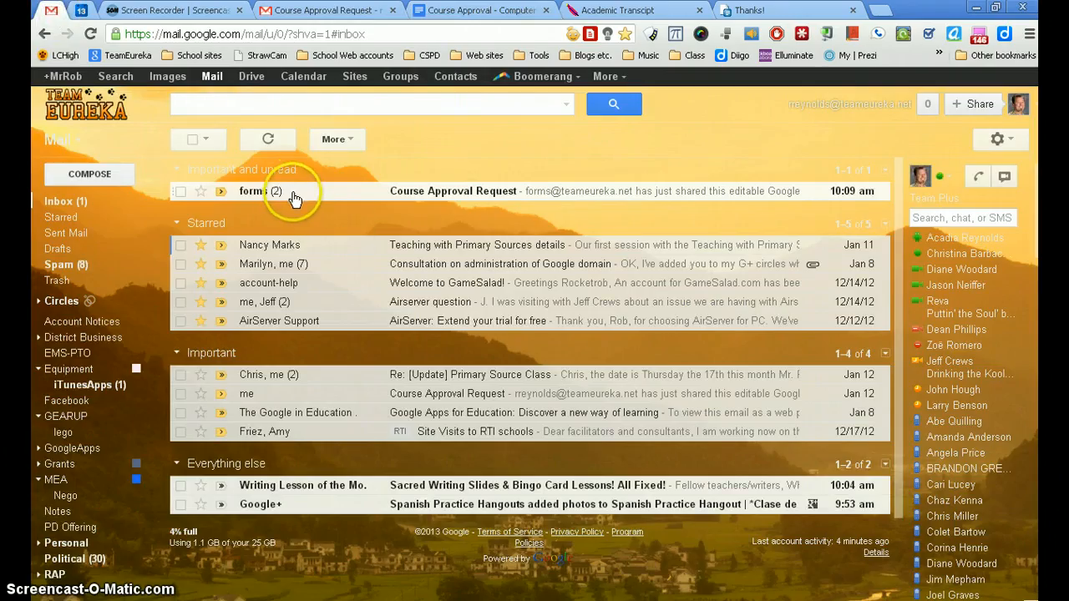
left_click(293, 195)
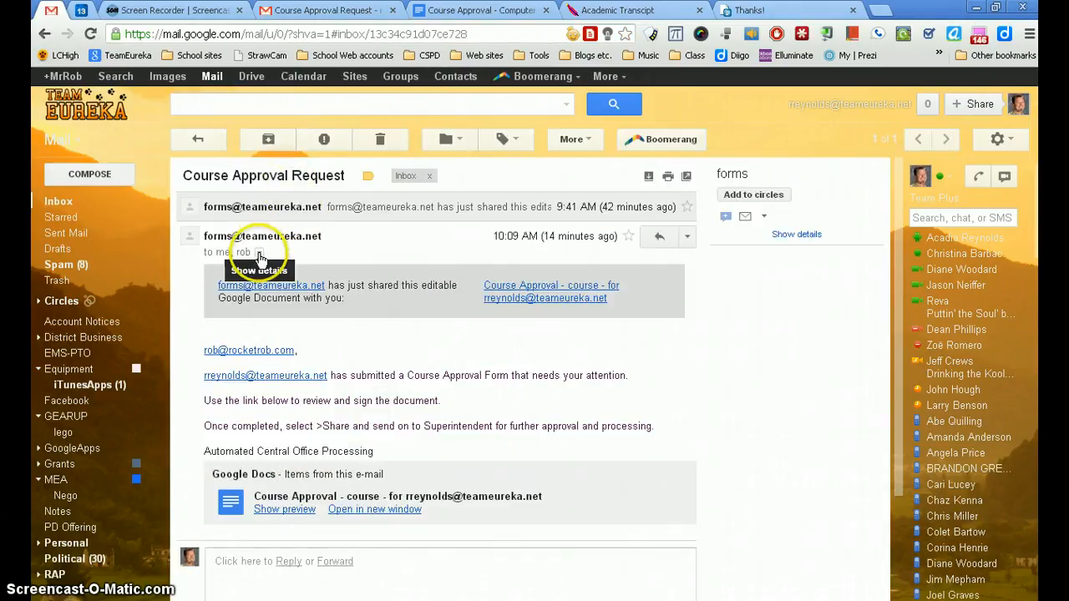
left_click(259, 253)
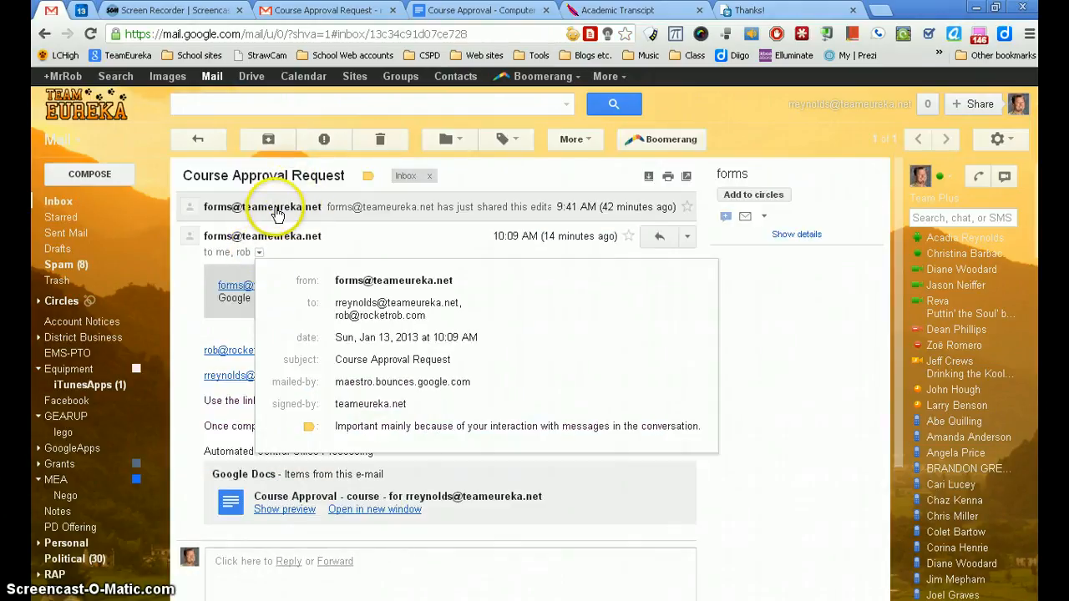
mouse_move(278, 215)
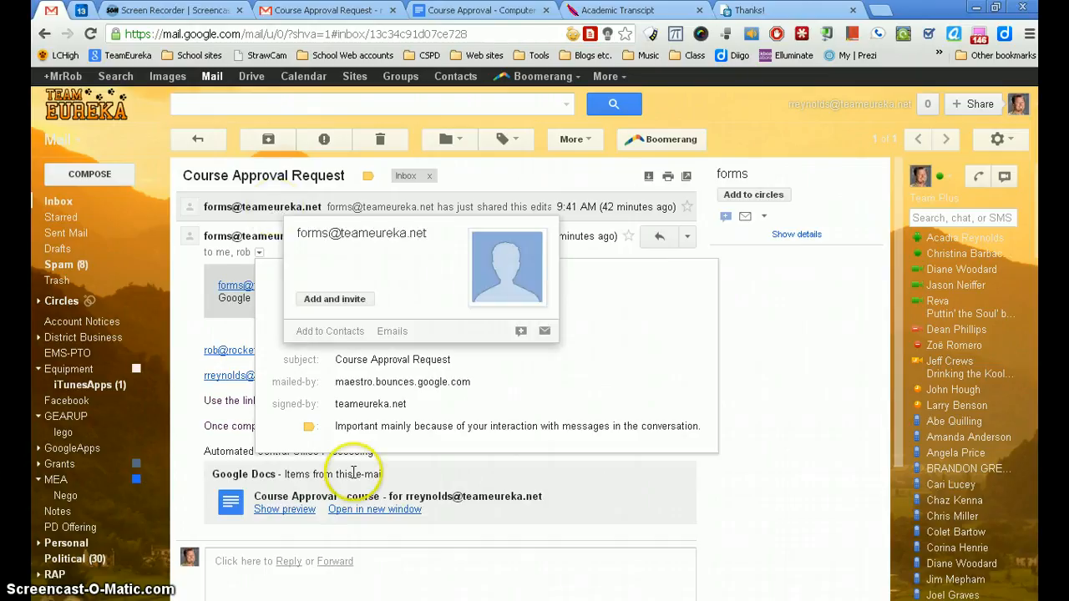
left_click(201, 144)
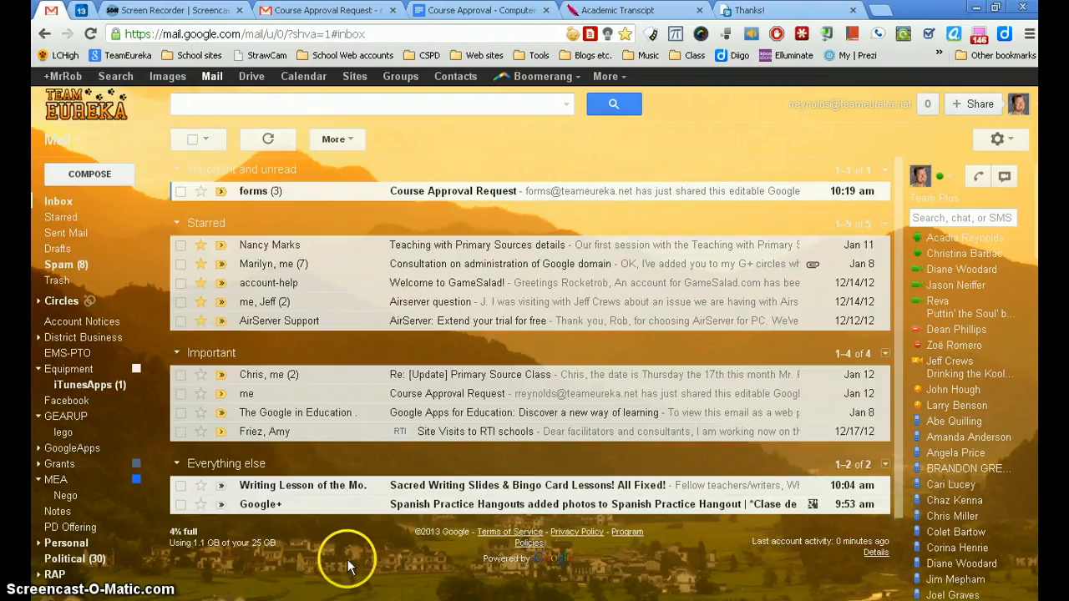
left_click(247, 190)
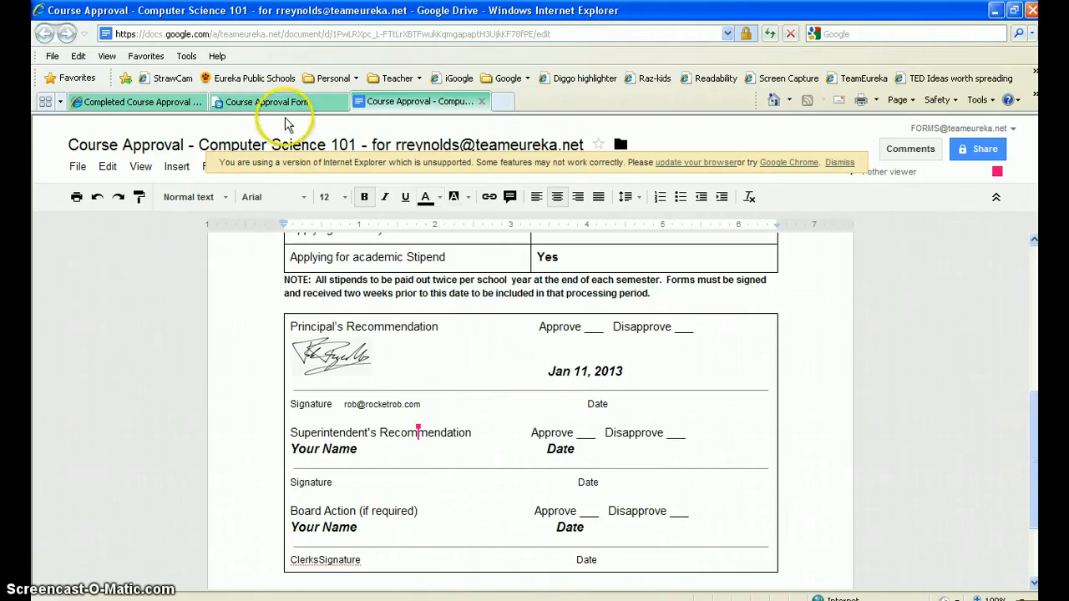
Step: Switch to Internet Explorer and view the Completed Course Approval Forms folder in Google Drive
left_click(140, 103)
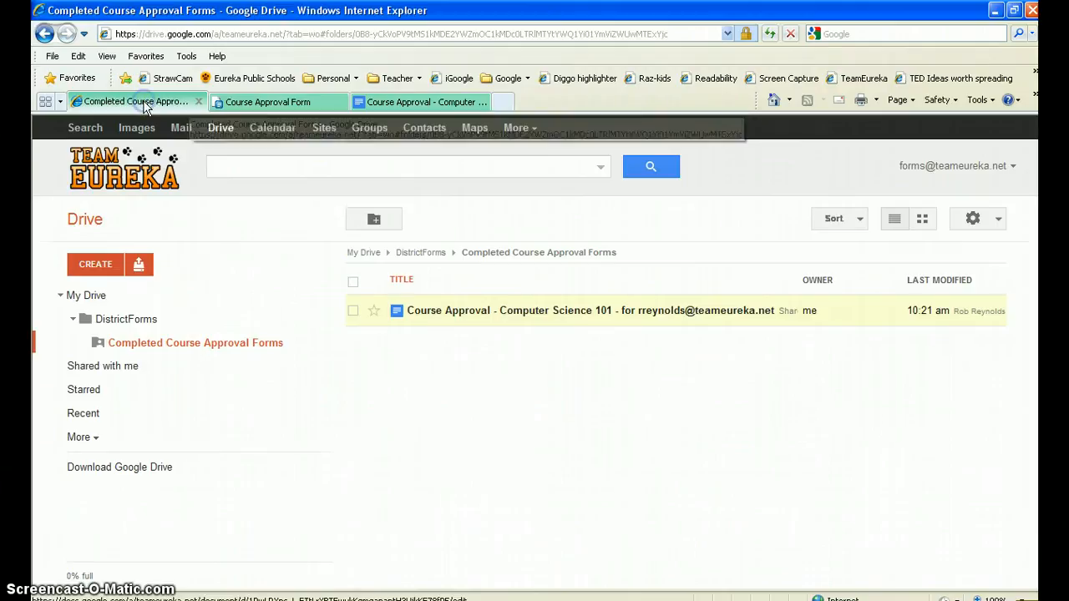